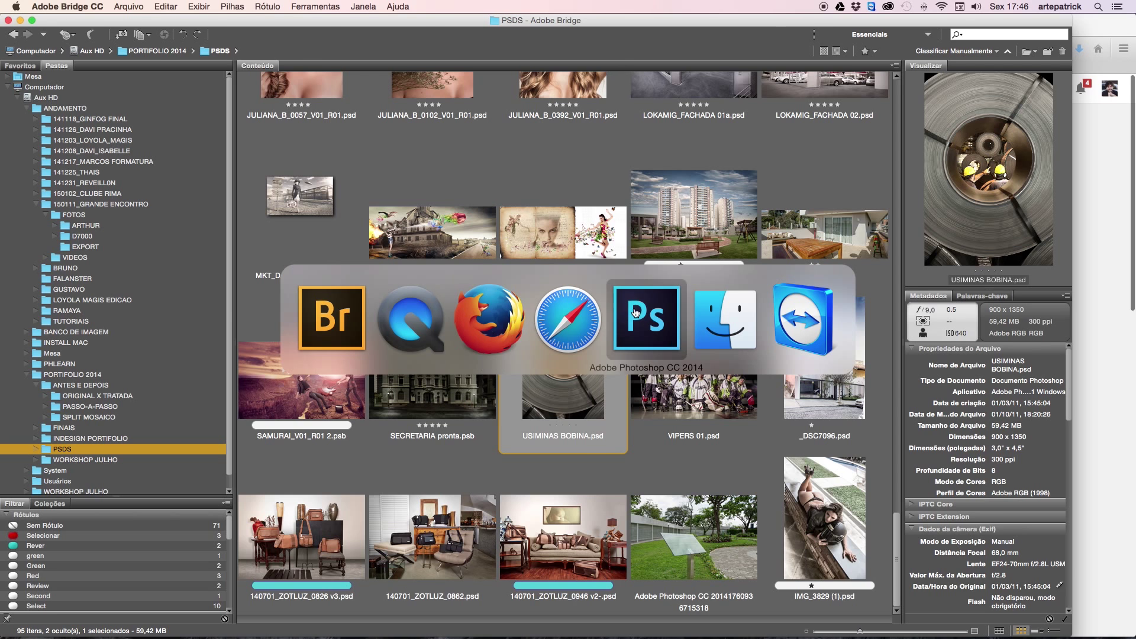
# Switch to Photoshop and merge the duplicate layer of SELEÇÃO_019.jpg down into its background.
pyautogui.click(609, 334)
pyautogui.click(1067, 434)
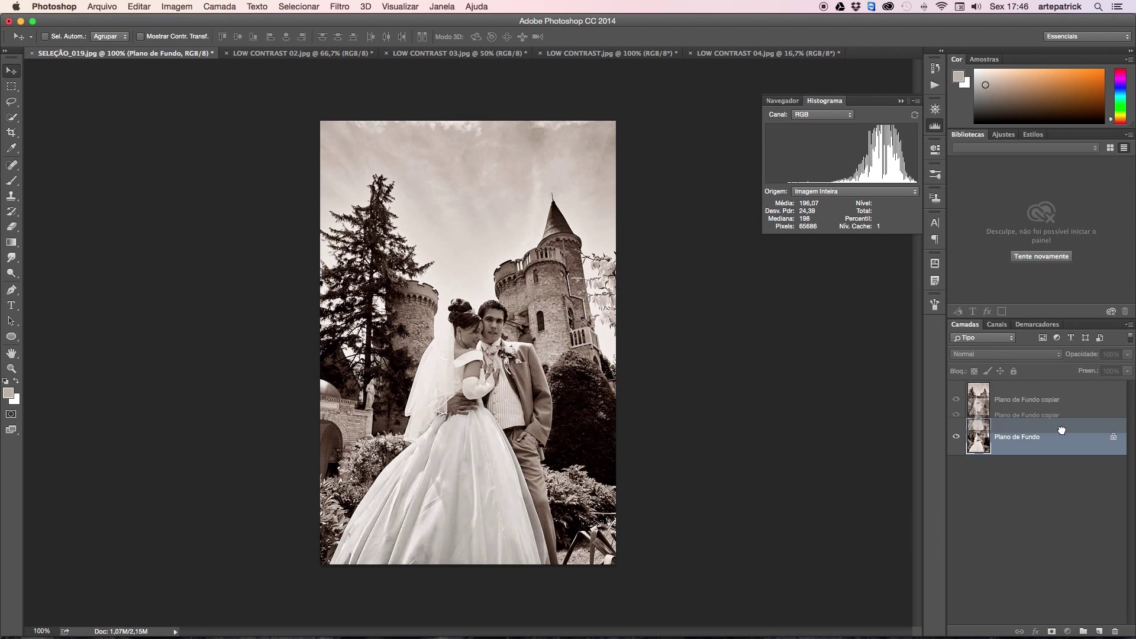
pyautogui.click(1044, 396)
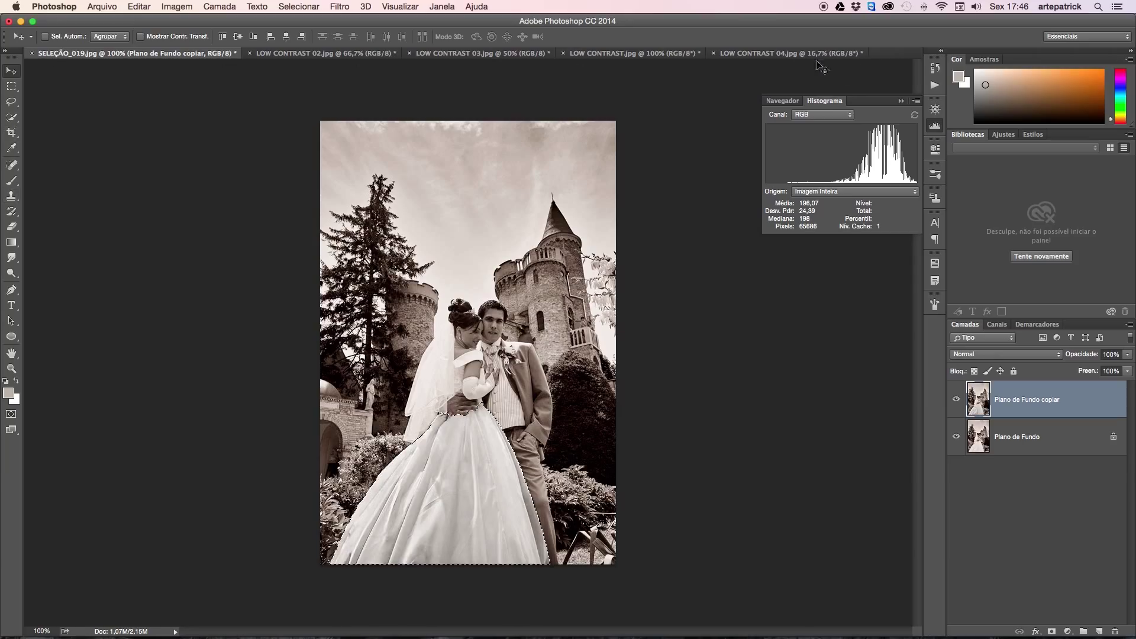
pyautogui.click(98, 11)
pyautogui.click(398, 6)
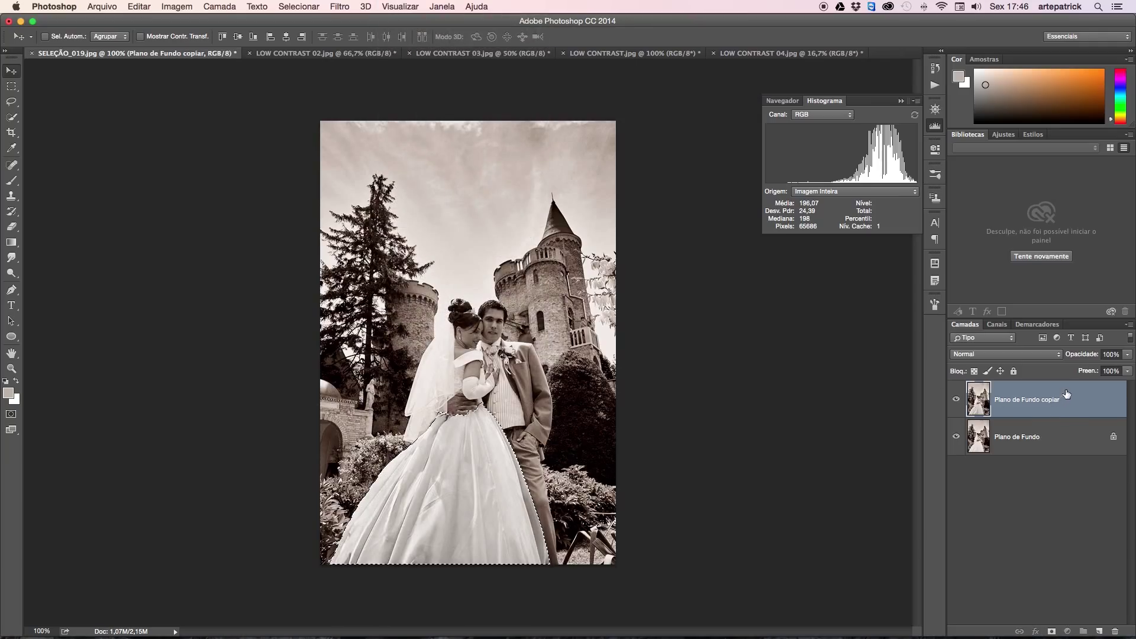
pyautogui.click(1070, 440)
pyautogui.click(1081, 413)
pyautogui.click(1082, 432)
pyautogui.click(1080, 408)
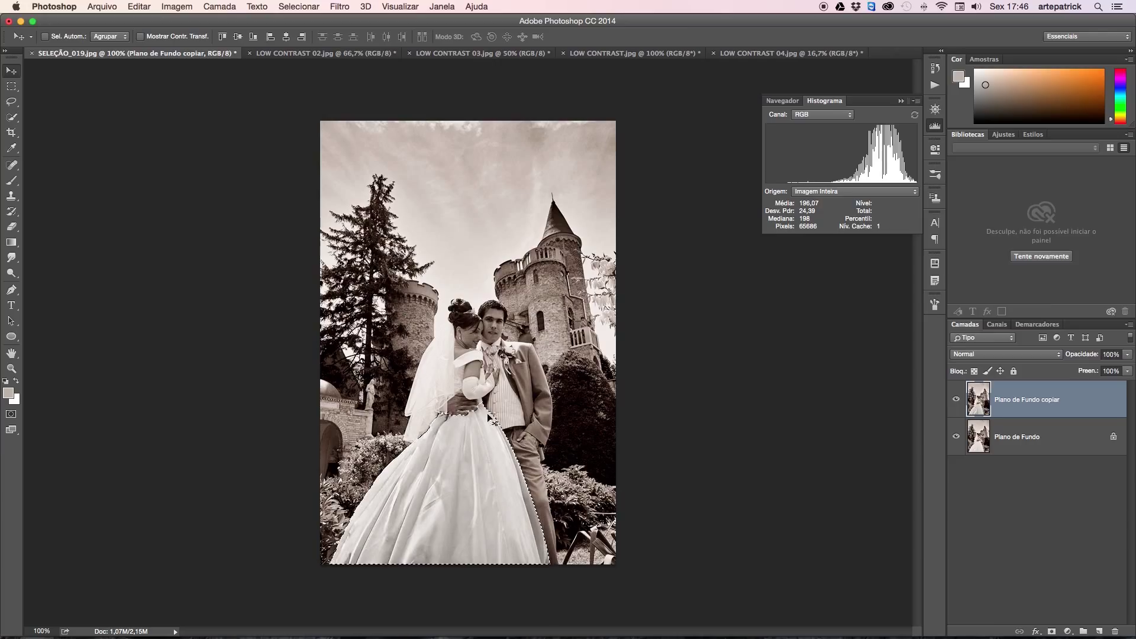
pyautogui.press('super+e')
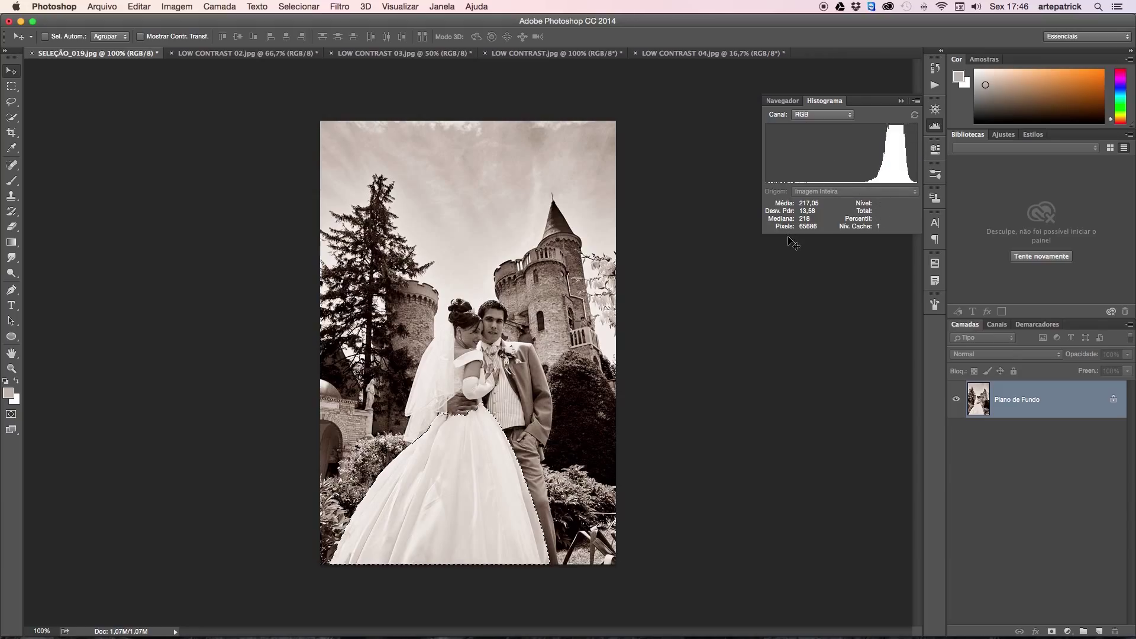
# Examine the selected dress's tonal distribution in Levels and close the dialog without changing anything.
pyautogui.press('super+l')
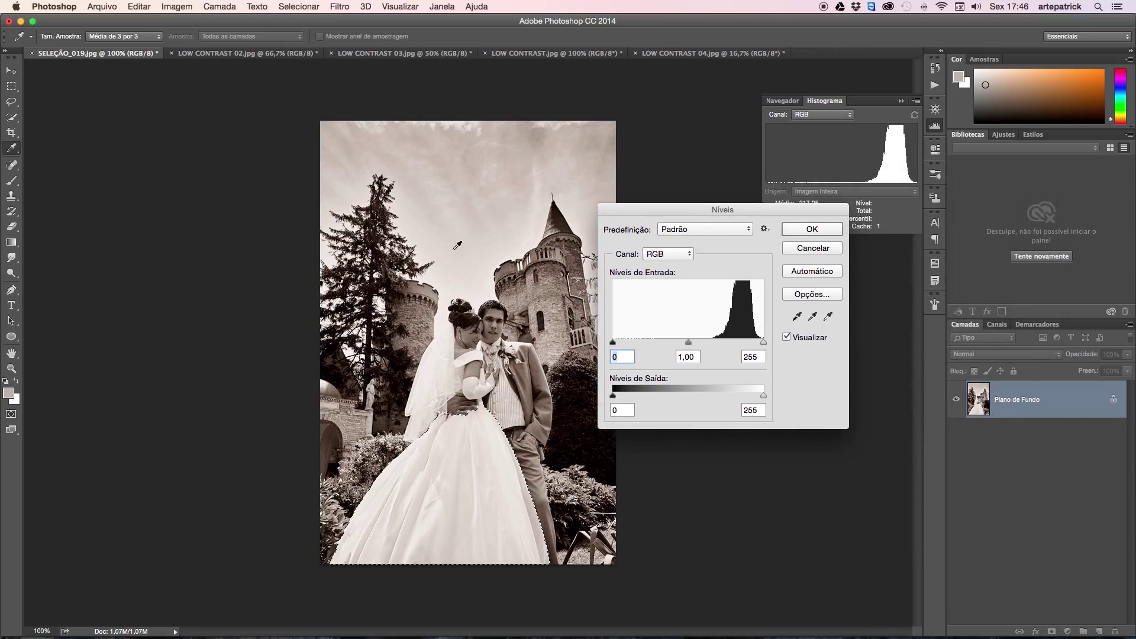
pyautogui.moveTo(730, 326); pyautogui.dragTo(768, 324)
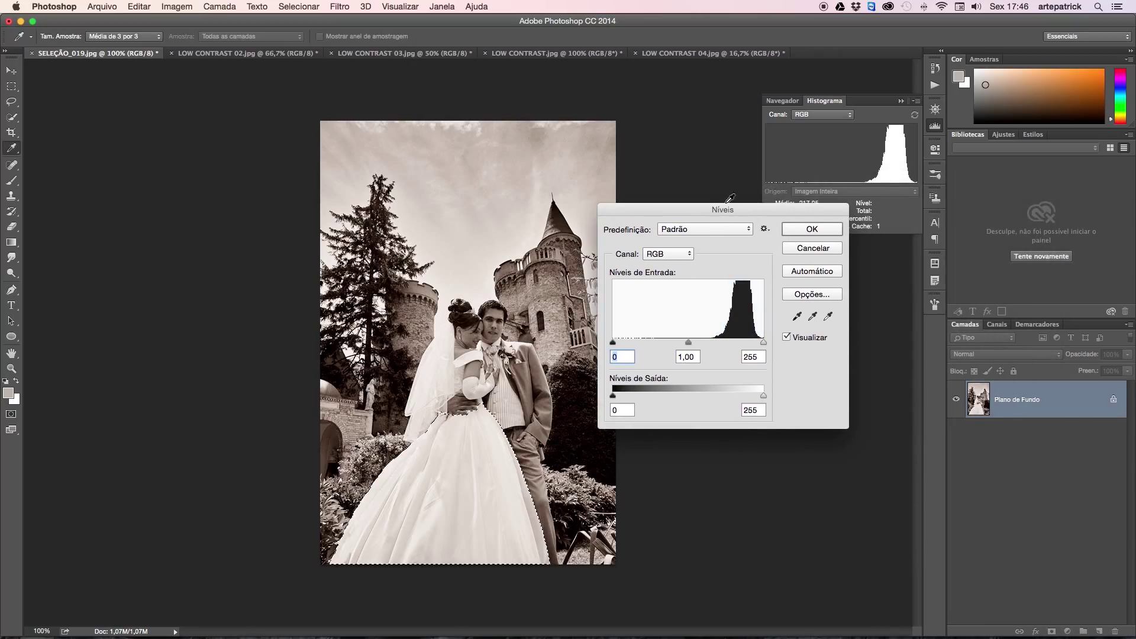
pyautogui.click(813, 249)
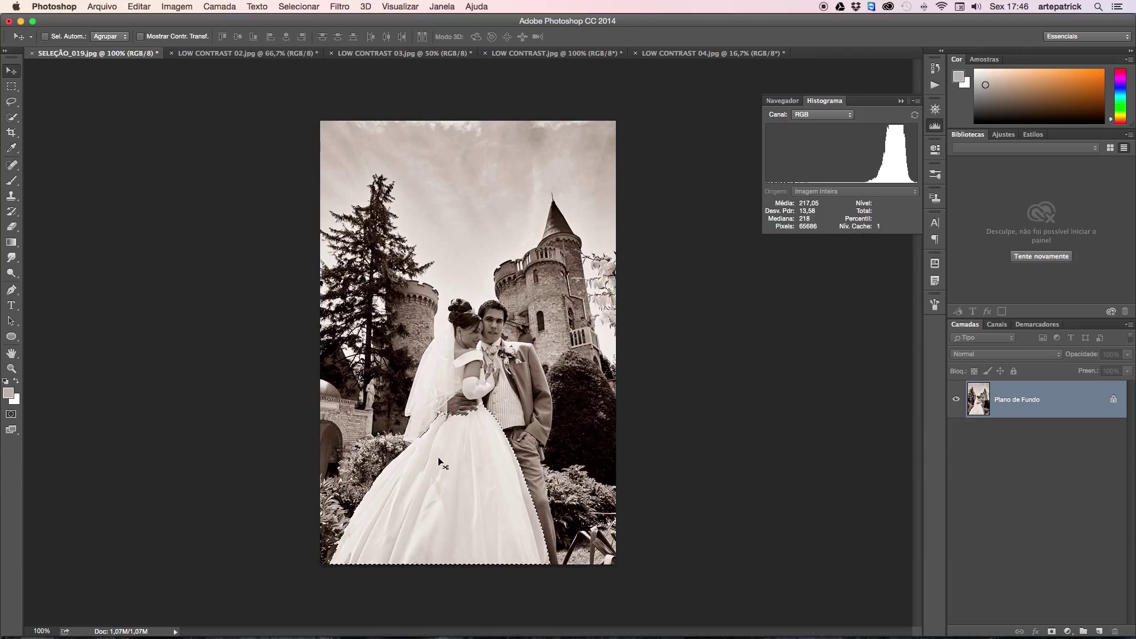
# Clear the dress selection and, after checking the whole photo's histogram, desaturate the wedding photo.
pyautogui.press('super+d')
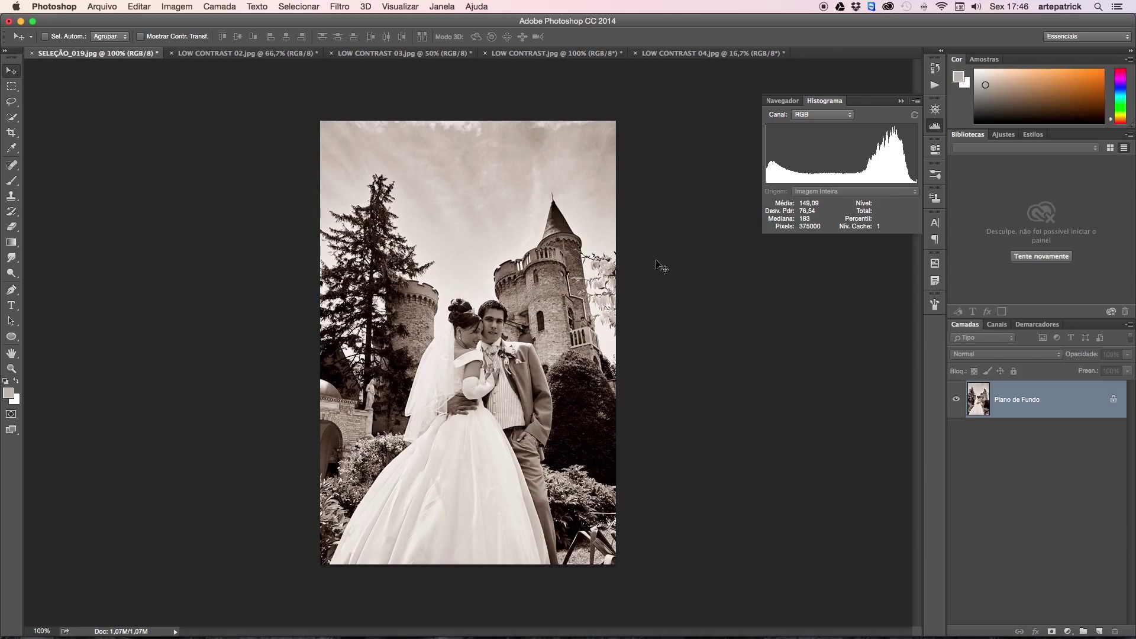
pyautogui.moveTo(778, 157); pyautogui.dragTo(749, 168)
pyautogui.moveTo(899, 166); pyautogui.dragTo(930, 164)
pyautogui.moveTo(783, 163); pyautogui.dragTo(878, 165)
pyautogui.press('super+shift+u')
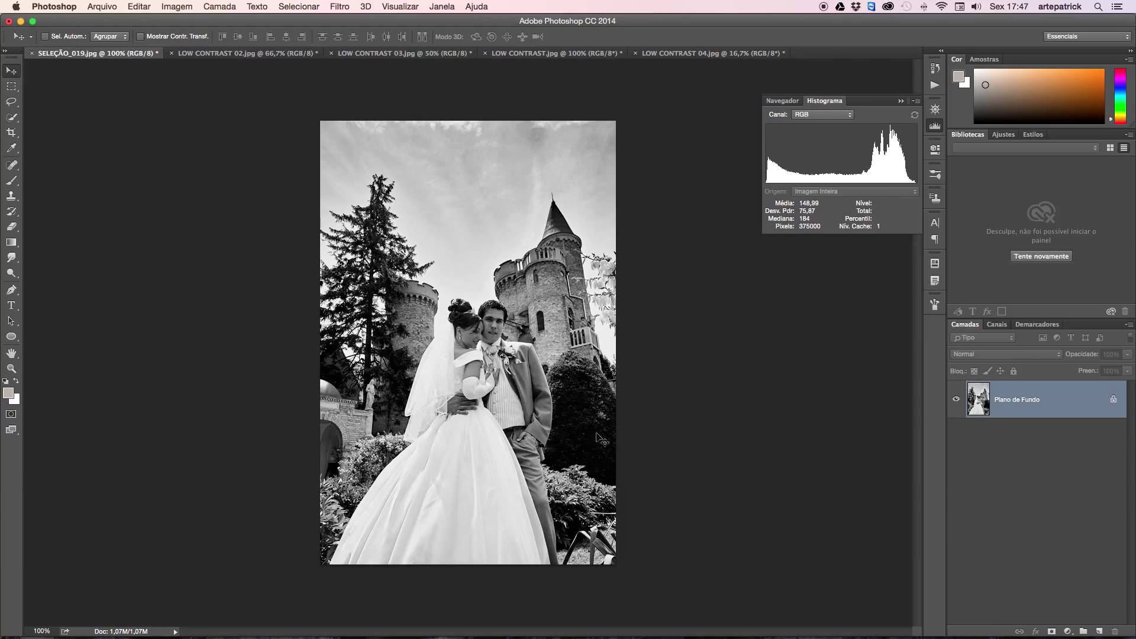
# Lasso the bride's veil and dress, examine the highlights range in the histogram, and clear the selection.
pyautogui.press('l')
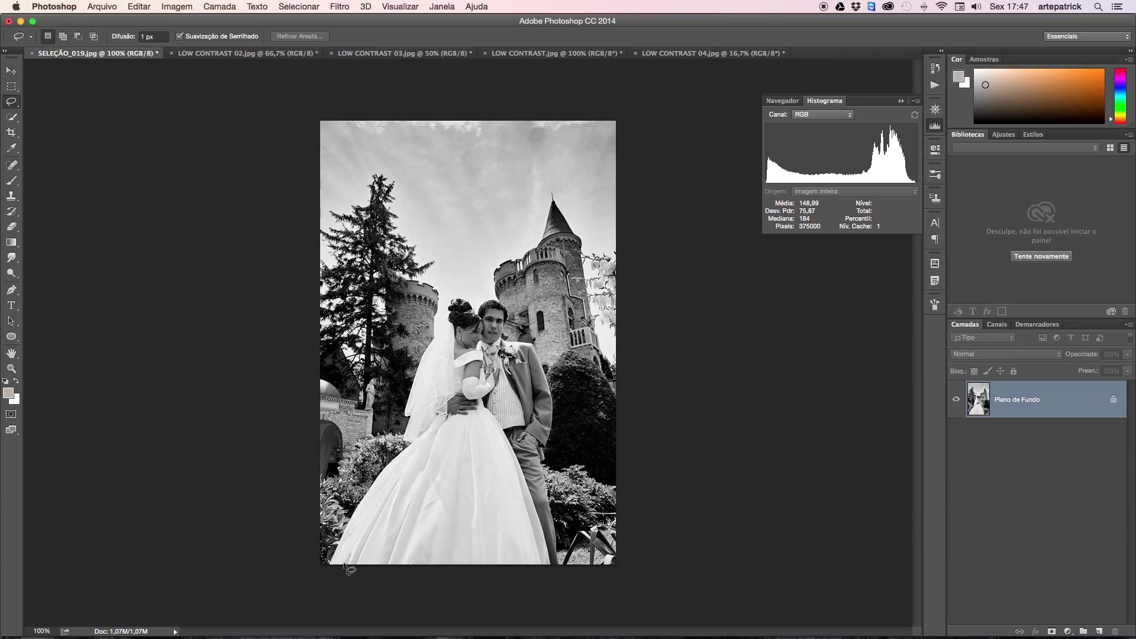
pyautogui.moveTo(347, 568); pyautogui.dragTo(367, 539)
pyautogui.moveTo(418, 418)
pyautogui.mouseDown()
pyautogui.moveTo(427, 355)
pyautogui.moveTo(445, 345)
pyautogui.moveTo(448, 427)
pyautogui.moveTo(478, 430)
pyautogui.moveTo(505, 457)
pyautogui.moveTo(527, 520)
pyautogui.moveTo(525, 606)
pyautogui.mouseUp()
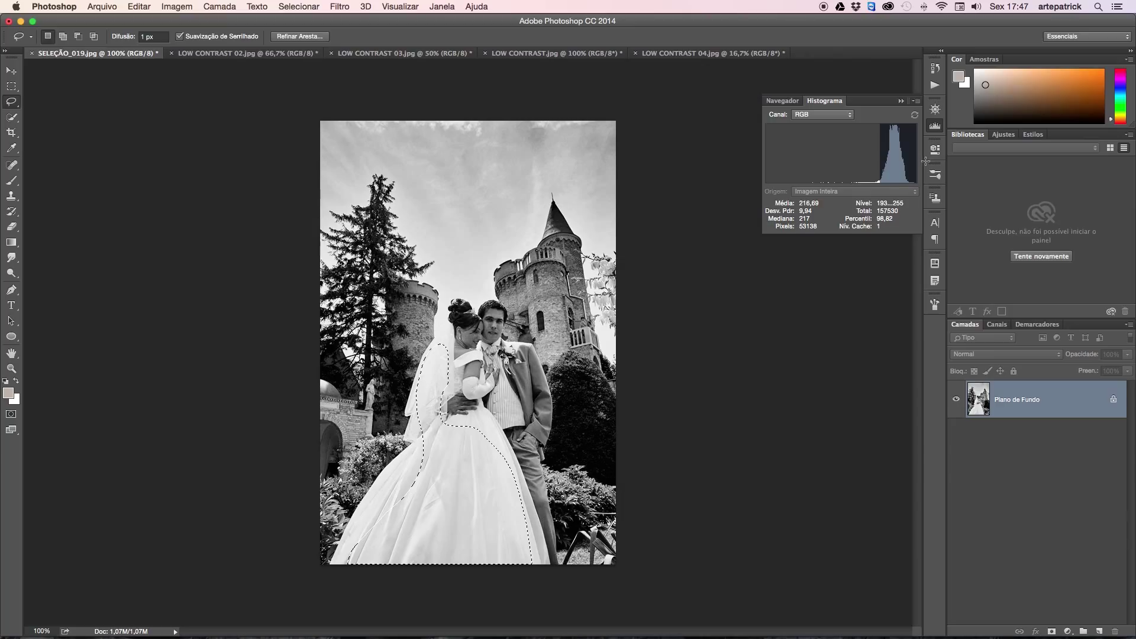
pyautogui.moveTo(925, 161); pyautogui.dragTo(923, 162)
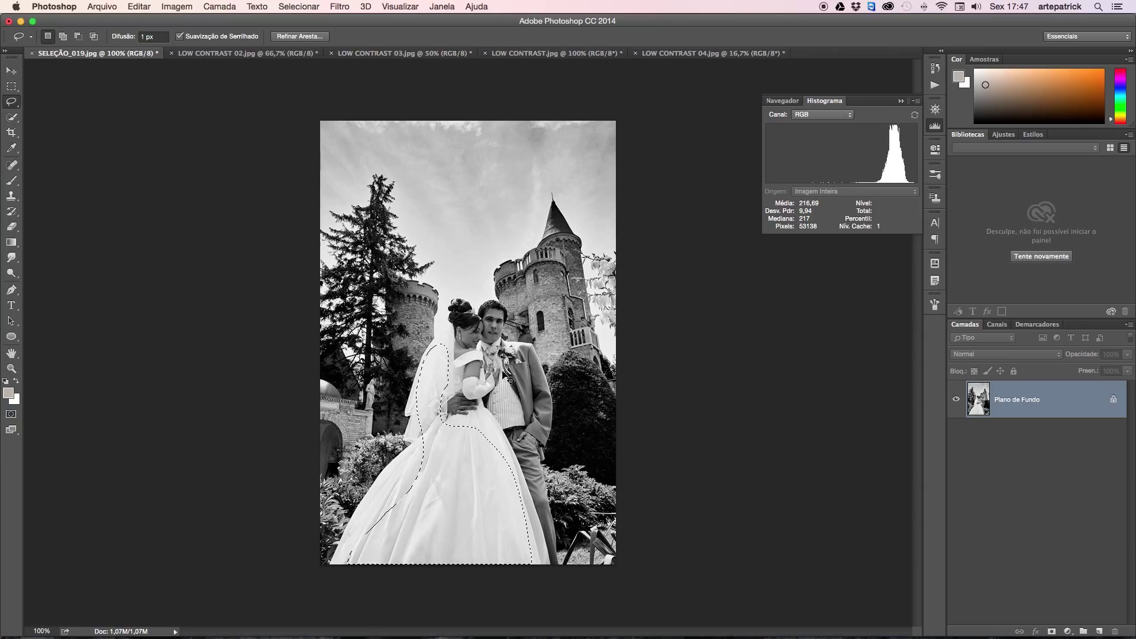
pyautogui.press('super+d')
# Lasso the dark bush beside the groom, examine its shadow range in the histogram, and deselect it.
pyautogui.moveTo(603, 475)
pyautogui.mouseDown()
pyautogui.moveTo(576, 462)
pyautogui.moveTo(561, 392)
pyautogui.moveTo(609, 468)
pyautogui.mouseUp()
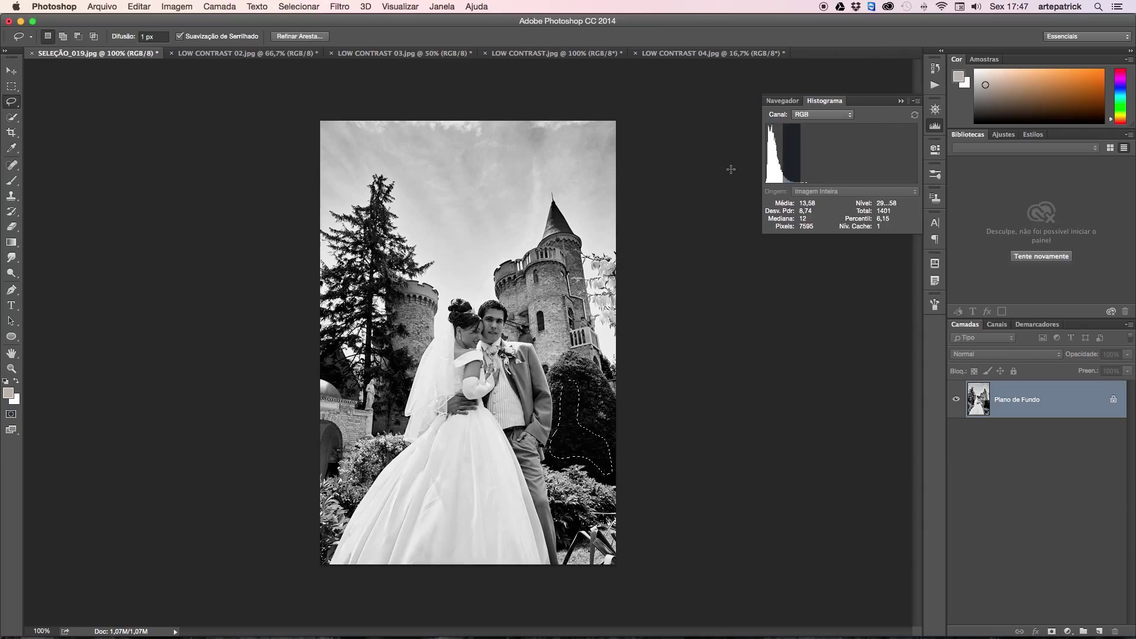
pyautogui.moveTo(731, 170); pyautogui.dragTo(719, 189)
pyautogui.press('super+d')
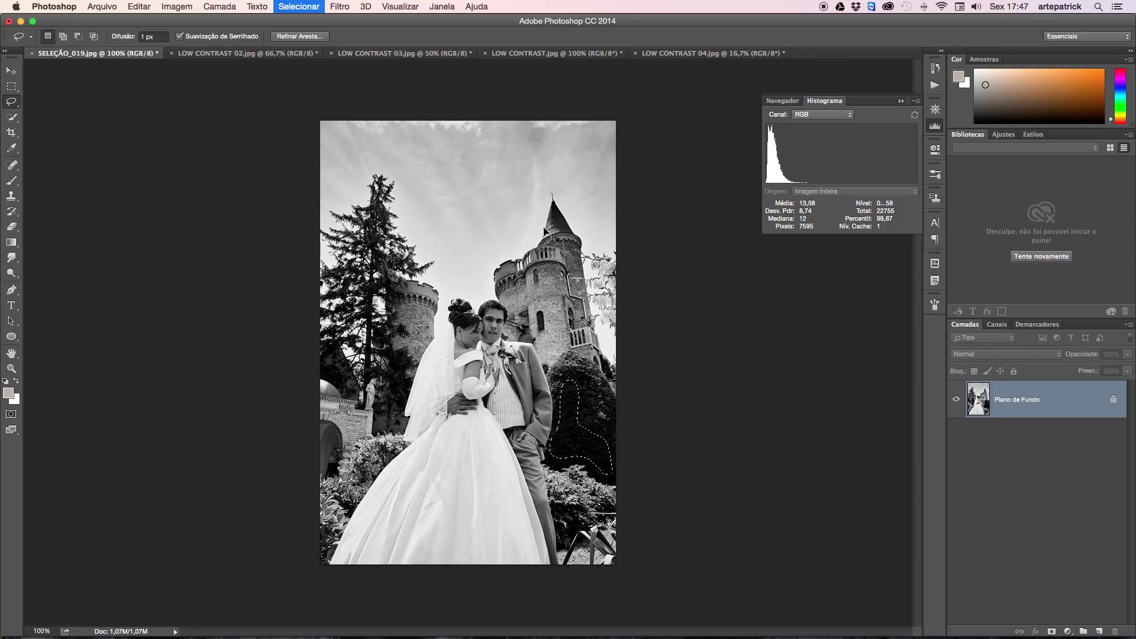
# Lasso part of the stone tower, examine its highlight and midtone ranges in the histogram, and deselect it.
pyautogui.moveTo(543, 284)
pyautogui.mouseDown()
pyautogui.moveTo(554, 344)
pyautogui.moveTo(566, 301)
pyautogui.moveTo(543, 287)
pyautogui.mouseUp()
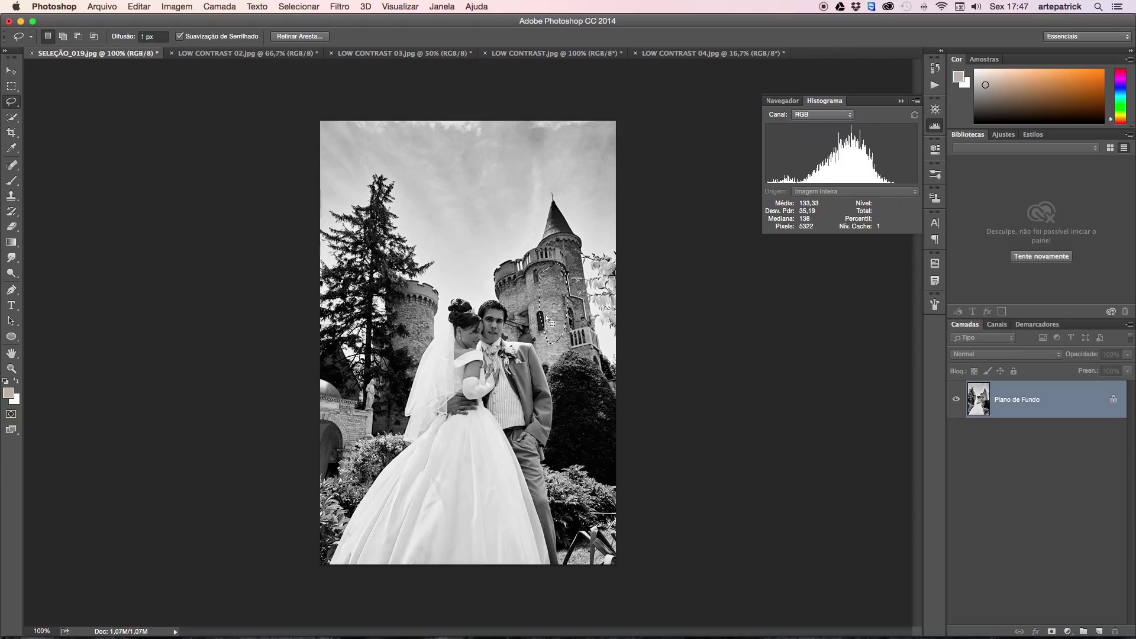
pyautogui.moveTo(882, 155); pyautogui.dragTo(918, 164)
pyautogui.moveTo(803, 166)
pyautogui.mouseDown()
pyautogui.moveTo(776, 167)
pyautogui.moveTo(882, 164)
pyautogui.mouseUp()
pyautogui.press('super+d')
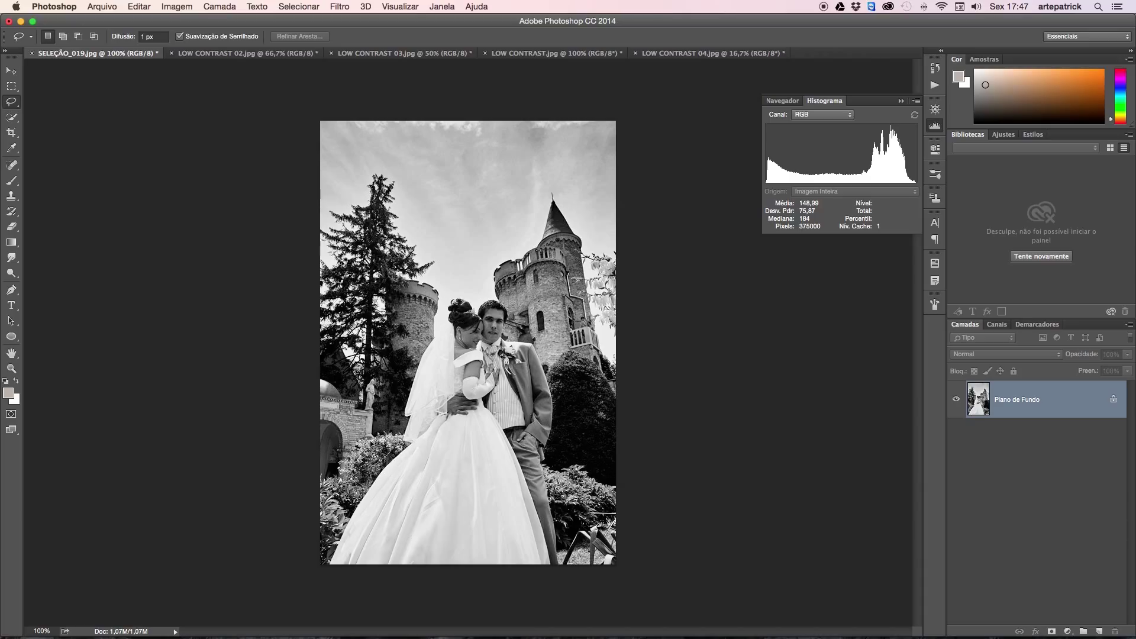
# Lasso the foliage beside the dress and then the skirt to compare their tonal ranges in the histogram.
pyautogui.moveTo(373, 442)
pyautogui.mouseDown()
pyautogui.moveTo(350, 454)
pyautogui.moveTo(358, 480)
pyautogui.moveTo(376, 478)
pyautogui.mouseUp()
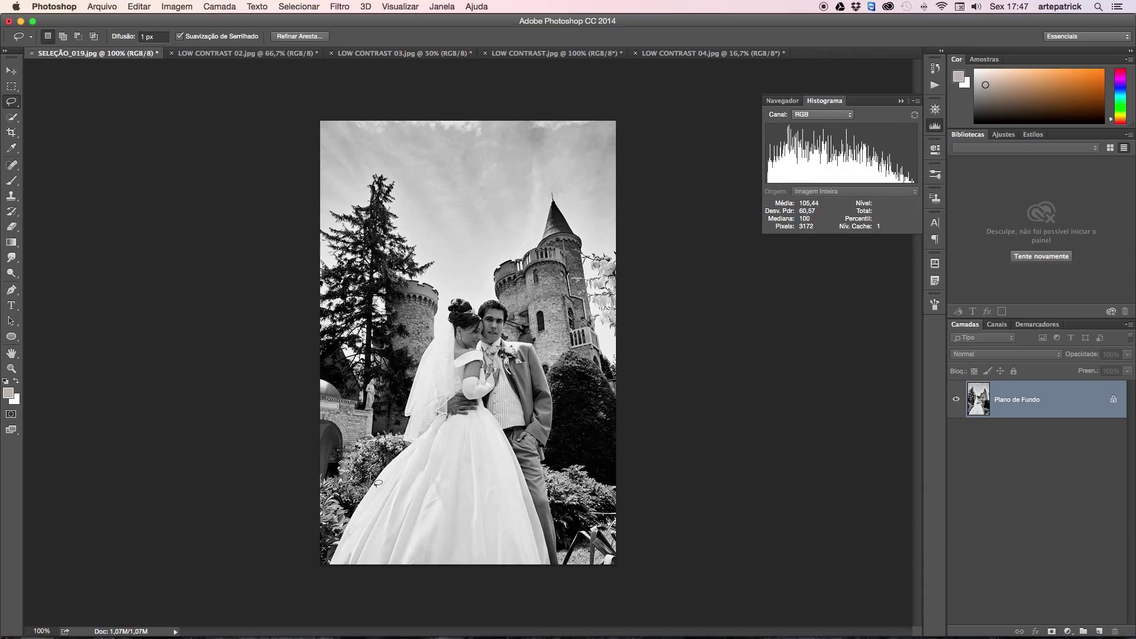
pyautogui.moveTo(775, 159); pyautogui.dragTo(917, 157)
pyautogui.press('super+d')
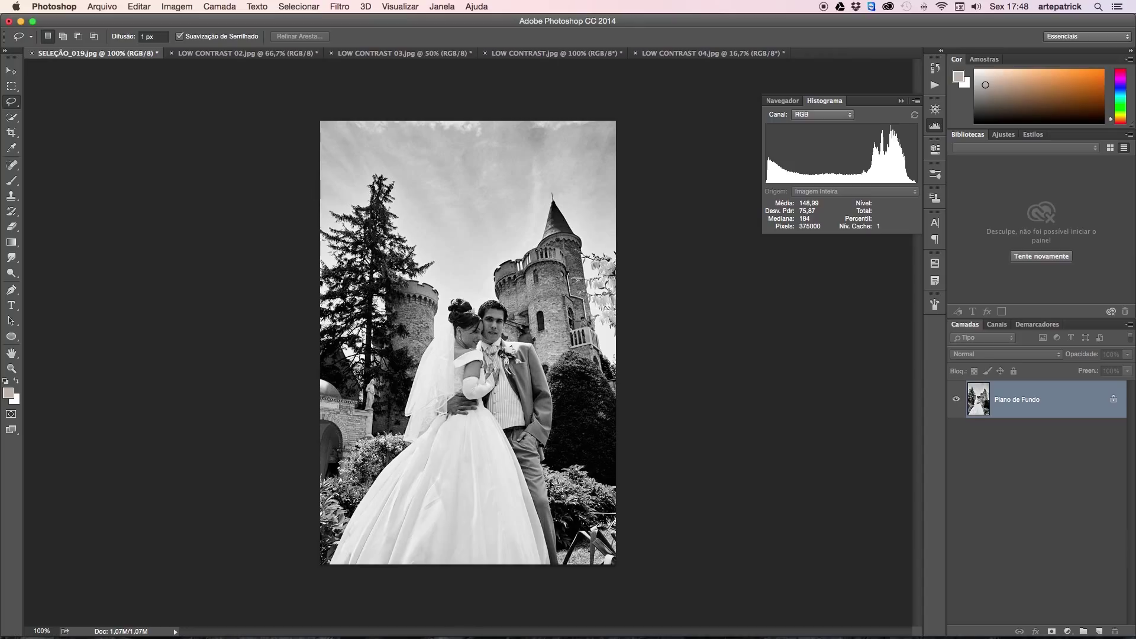
pyautogui.moveTo(844, 173)
pyautogui.moveTo(393, 495)
pyautogui.mouseDown()
pyautogui.moveTo(450, 436)
pyautogui.moveTo(482, 432)
pyautogui.moveTo(536, 582)
pyautogui.moveTo(501, 623)
pyautogui.moveTo(385, 630)
pyautogui.mouseUp()
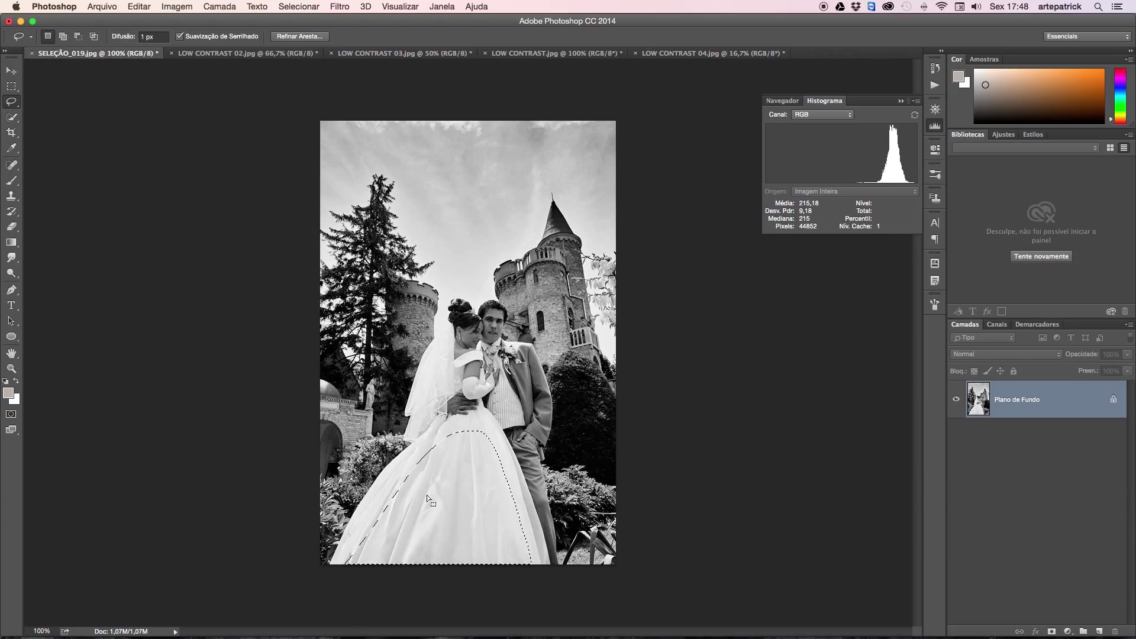
# Switch to LOW CONTRAST 02.jpg, refresh its histogram and duplicate the background layer.
pyautogui.click(287, 59)
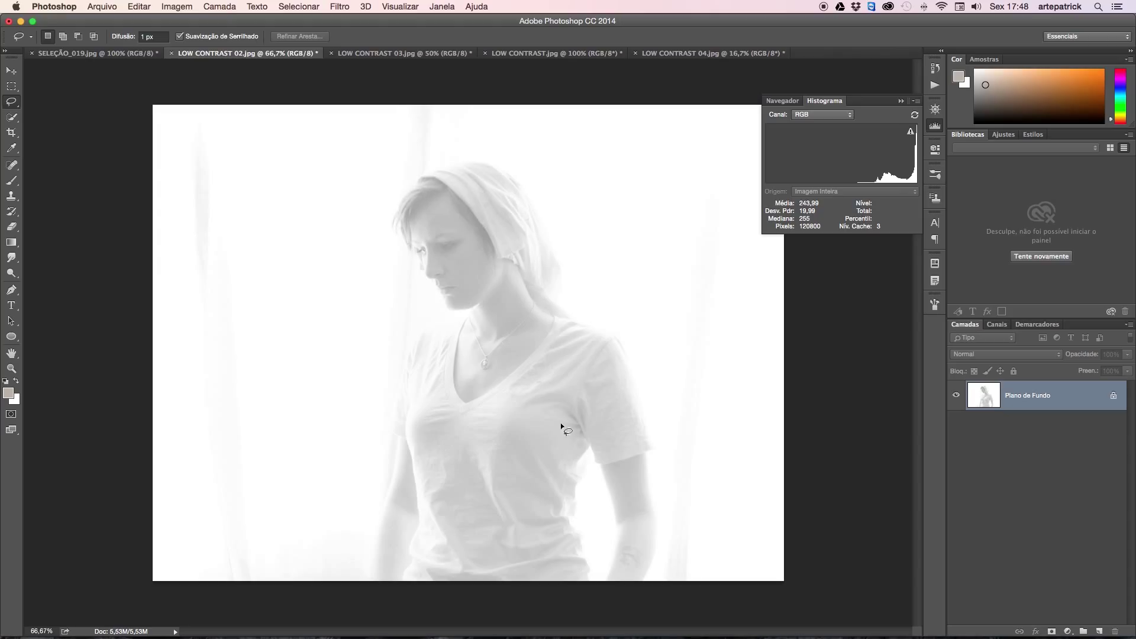
pyautogui.click(911, 131)
pyautogui.moveTo(873, 154); pyautogui.dragTo(916, 154)
pyautogui.moveTo(1073, 398); pyautogui.dragTo(1035, 395)
pyautogui.hotkey('ctrl', 'j')
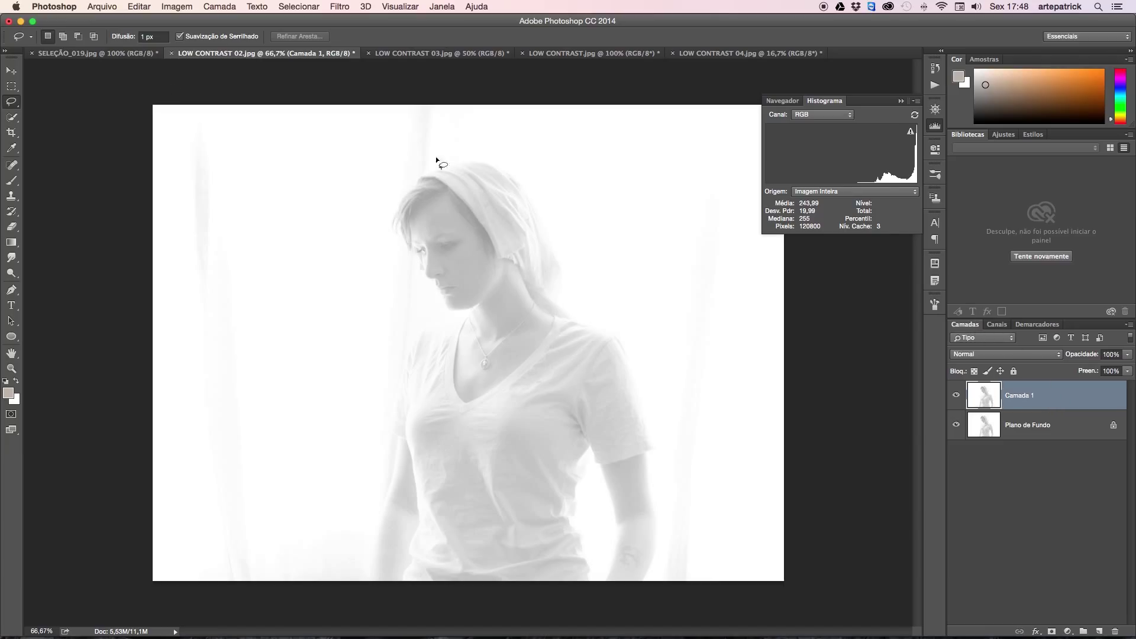
# Apply a Levels adjustment to the duplicated layer, raising the black input level to about 142.
pyautogui.click(178, 7)
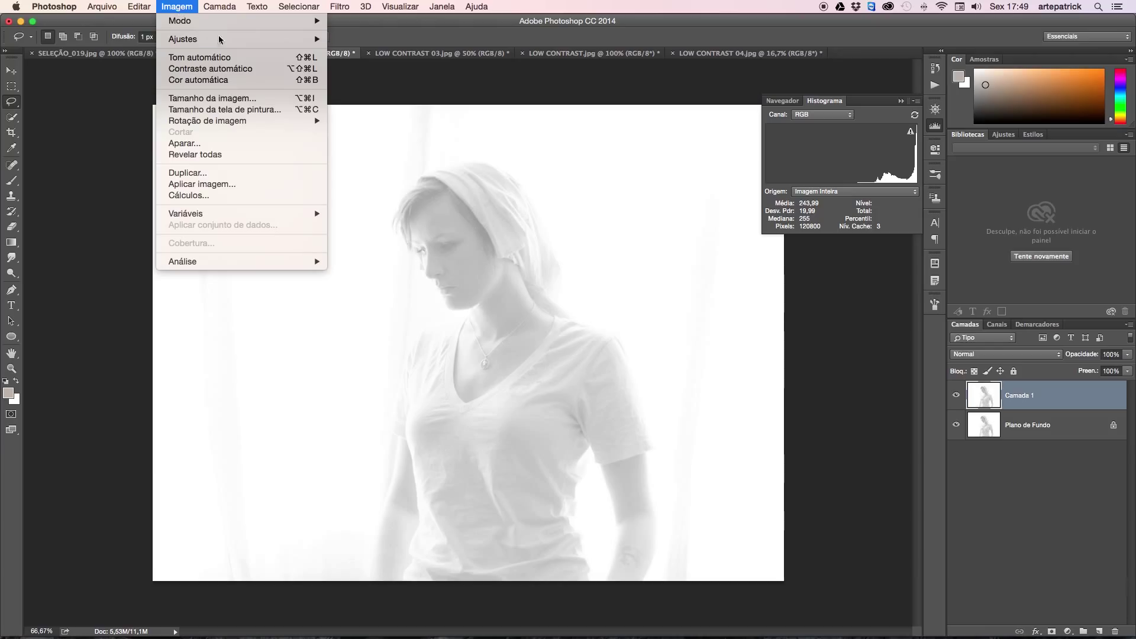
pyautogui.moveTo(260, 40)
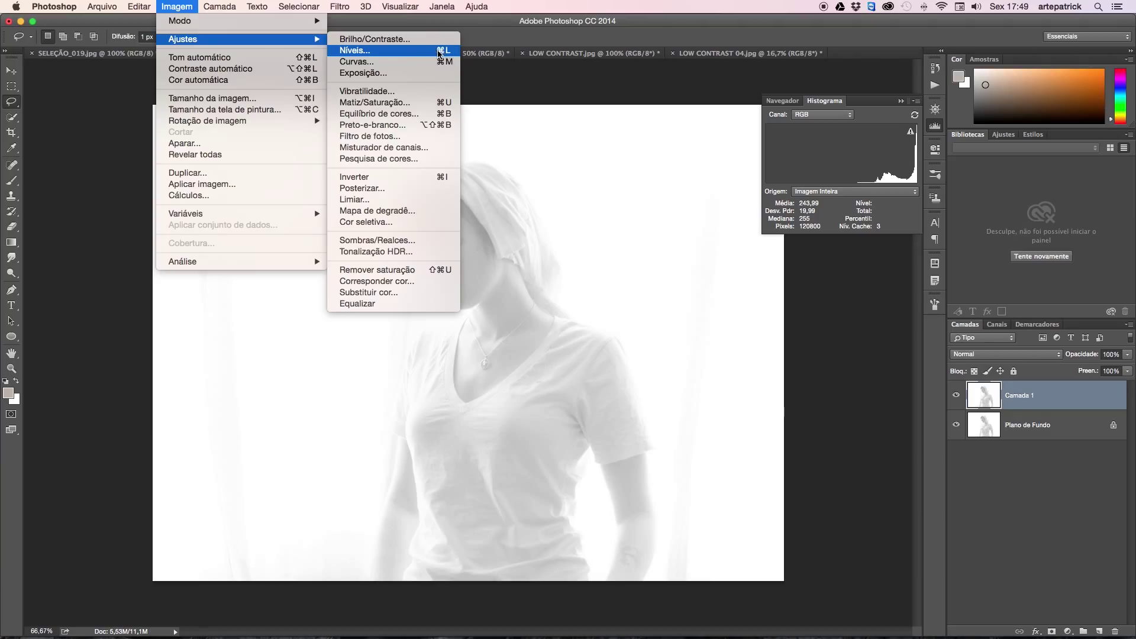
pyautogui.click(438, 53)
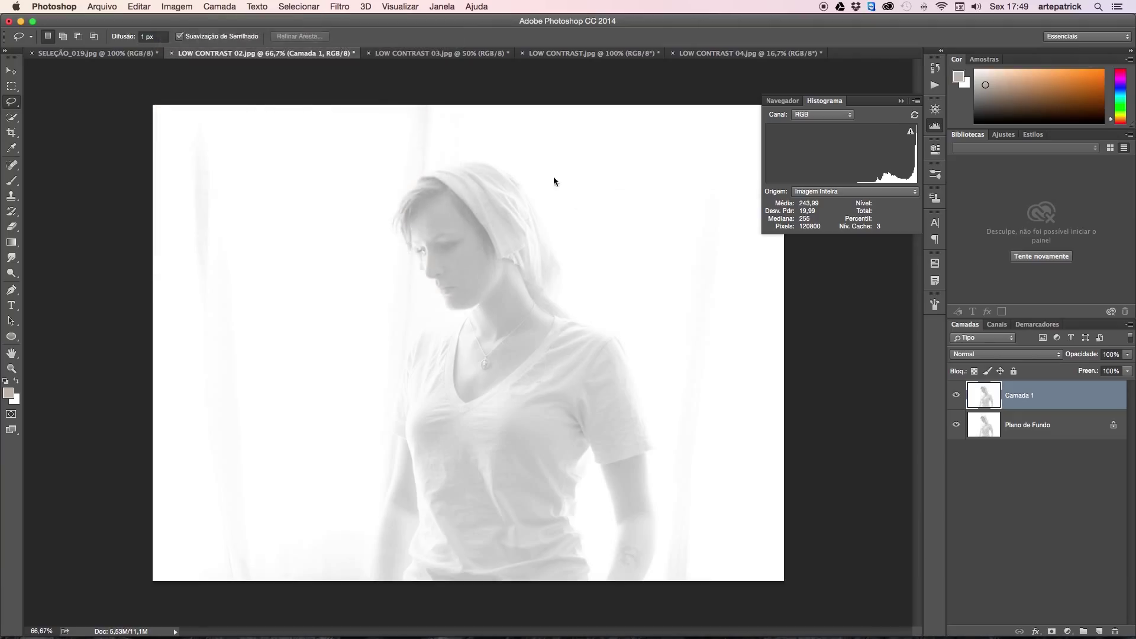
pyautogui.moveTo(725, 213); pyautogui.dragTo(807, 259)
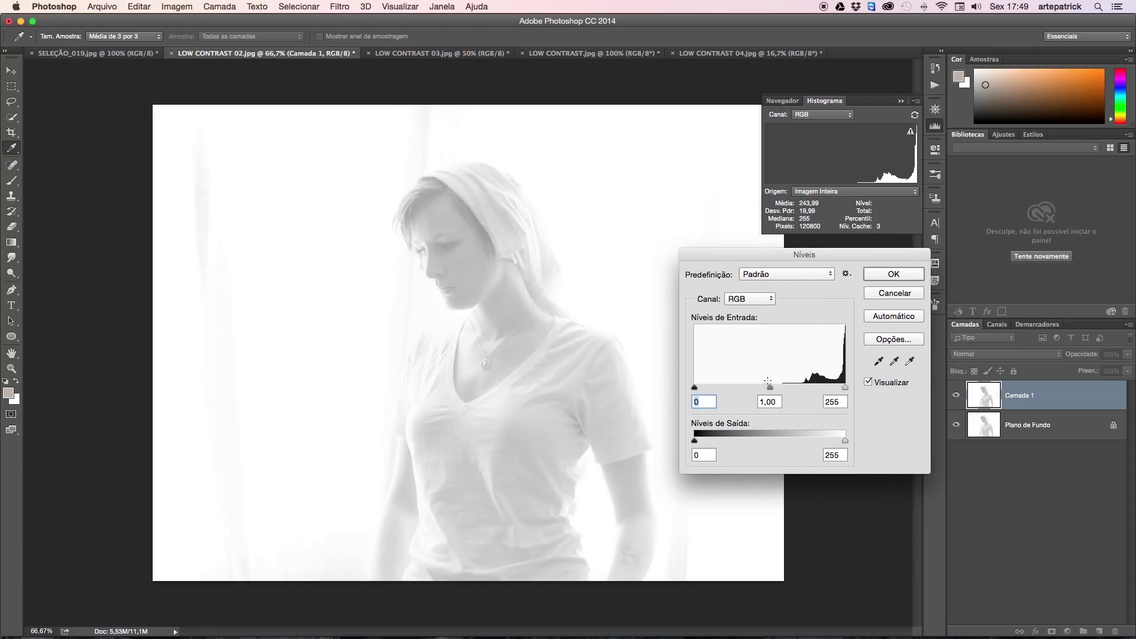
pyautogui.moveTo(694, 390); pyautogui.dragTo(710, 392)
pyautogui.moveTo(794, 385); pyautogui.dragTo(798, 385)
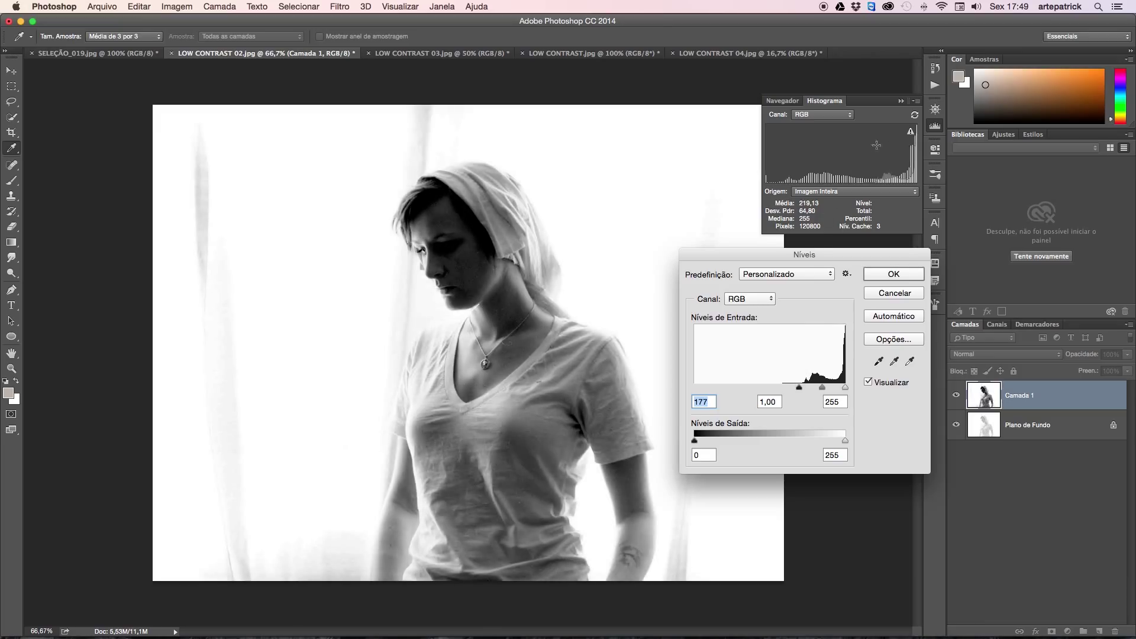
pyautogui.moveTo(799, 388); pyautogui.dragTo(779, 388)
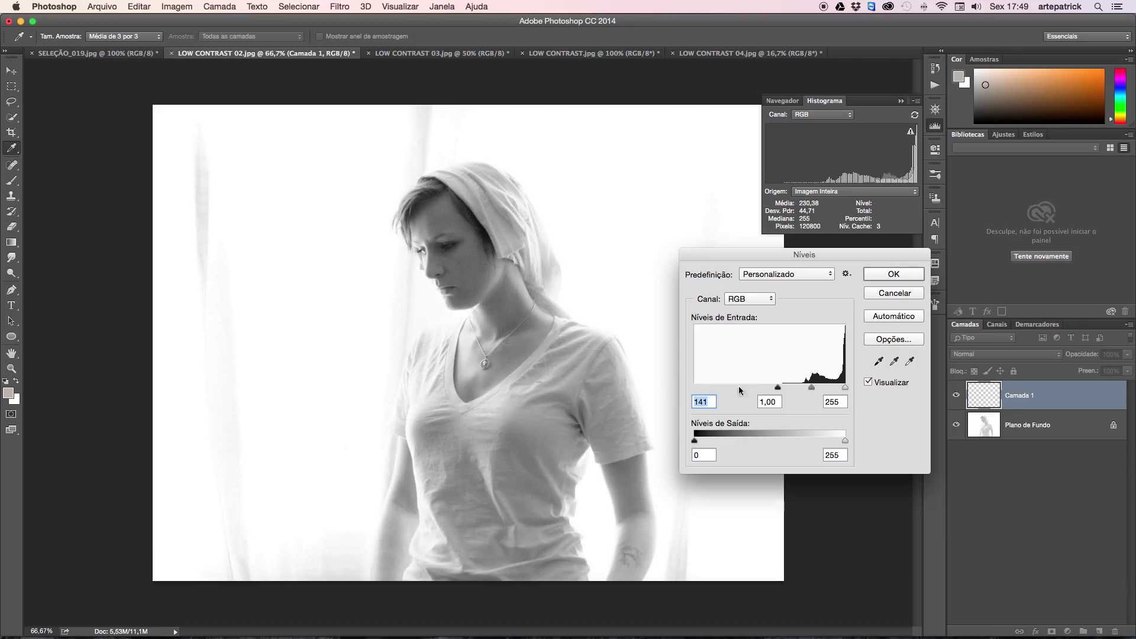
pyautogui.moveTo(772, 387)
pyautogui.mouseDown()
pyautogui.moveTo(697, 391)
pyautogui.moveTo(840, 395)
pyautogui.moveTo(792, 392)
pyautogui.mouseUp()
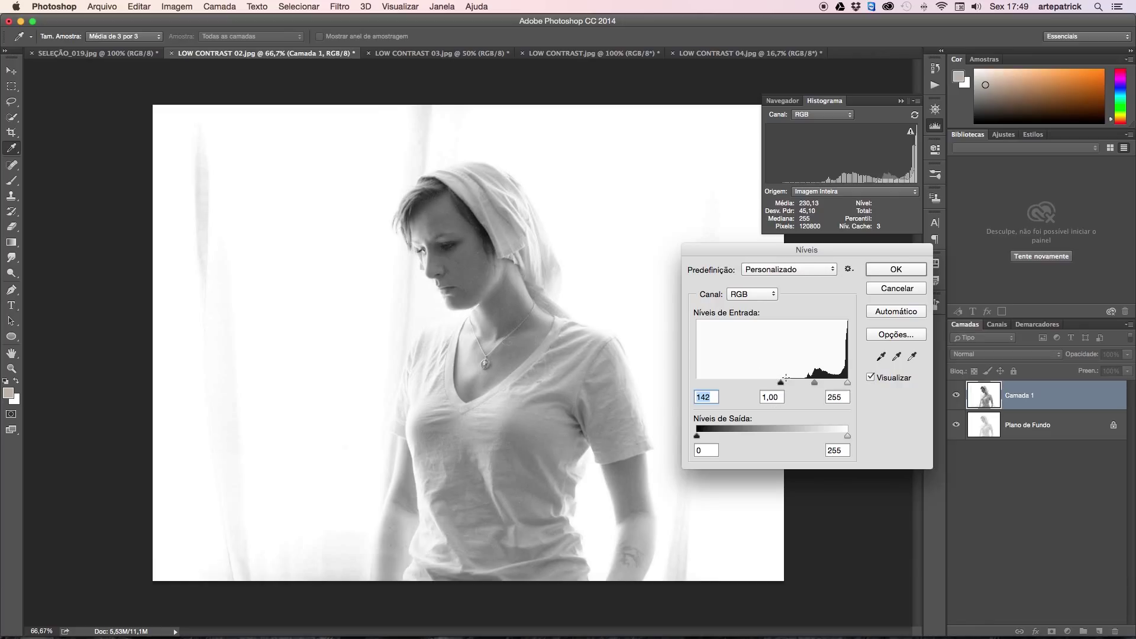
pyautogui.moveTo(809, 376); pyautogui.dragTo(786, 371)
pyautogui.click(894, 269)
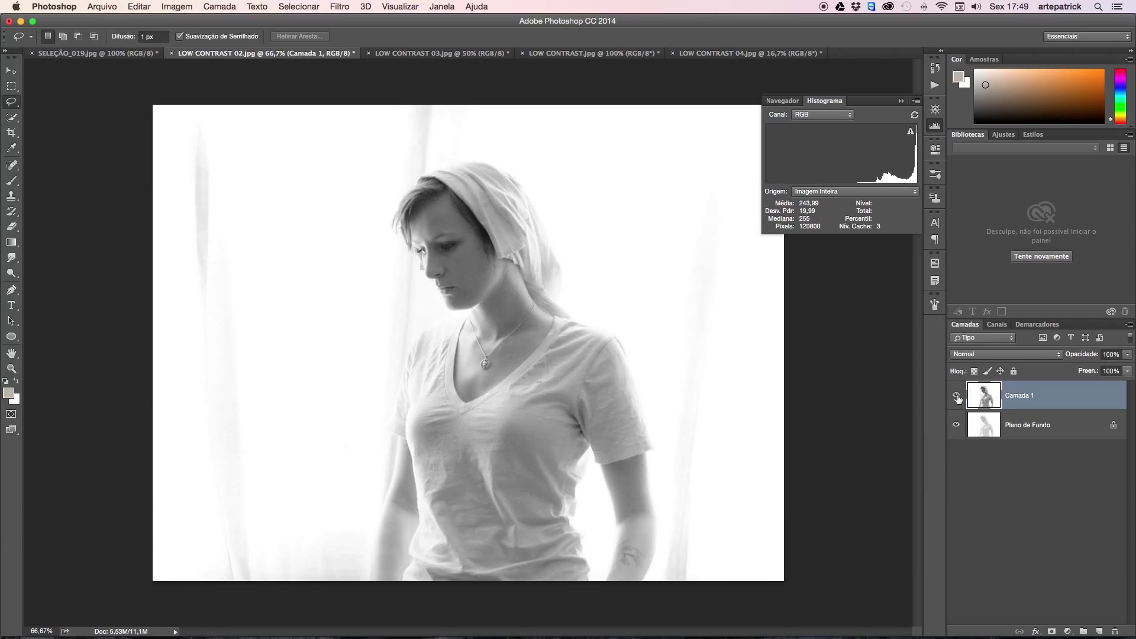
# Toggle the adjusted layer's visibility to compare before and after, then undo the Levels adjustment.
pyautogui.click(957, 396)
pyautogui.click(956, 399)
pyautogui.press('super+z')
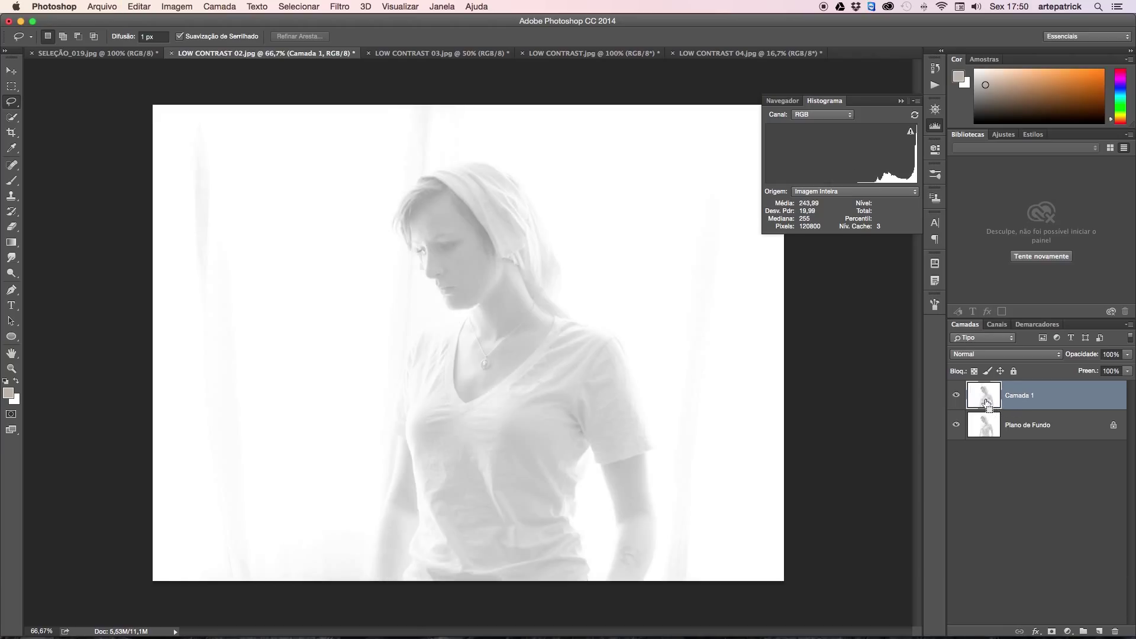
# Preview Levels with a black input of 141 on the duplicated layer, examine the refreshed histogram, and cancel.
pyautogui.press('super+l')
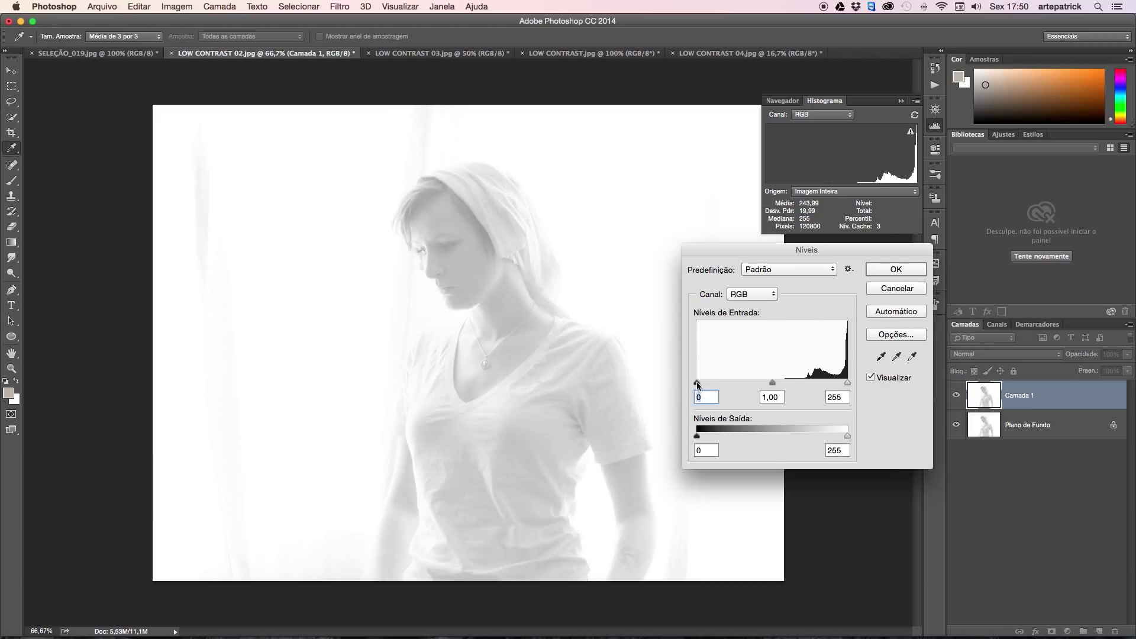
pyautogui.moveTo(697, 382); pyautogui.dragTo(780, 383)
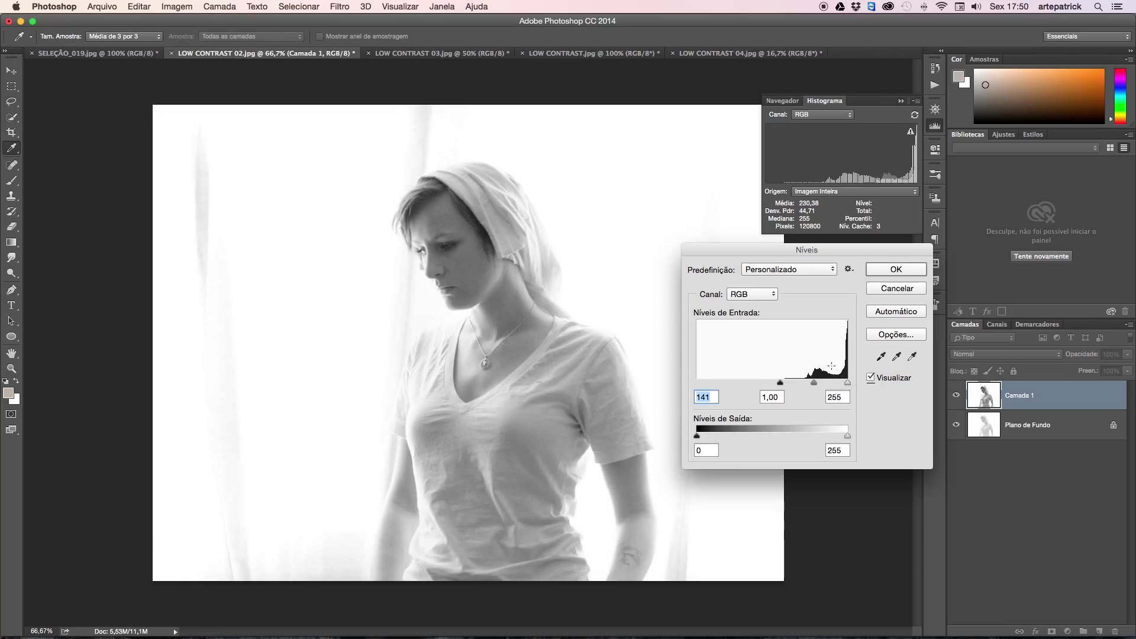
pyautogui.click(910, 132)
pyautogui.moveTo(916, 172); pyautogui.dragTo(761, 166)
pyautogui.moveTo(914, 172); pyautogui.dragTo(743, 177)
pyautogui.moveTo(912, 171); pyautogui.dragTo(779, 177)
pyautogui.press('Escape')
# Switch to LOW CONTRAST 03.jpg and duplicate its background layer.
pyautogui.press('l')
pyautogui.hotkey('ctrl', 'Tab')
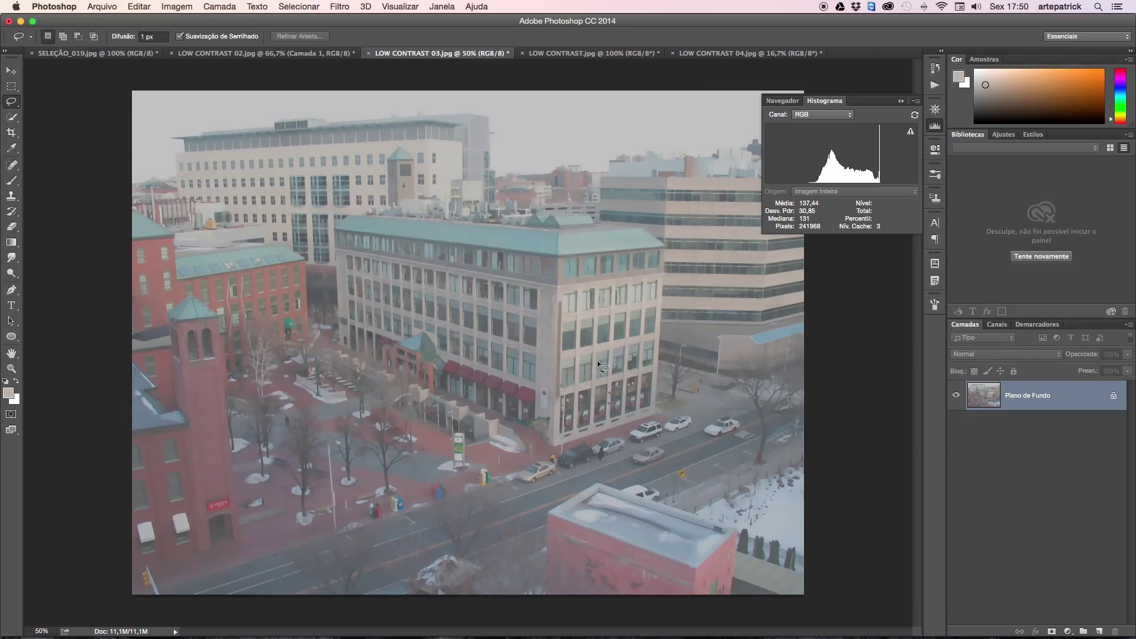
pyautogui.hotkey('ctrl', 'j')
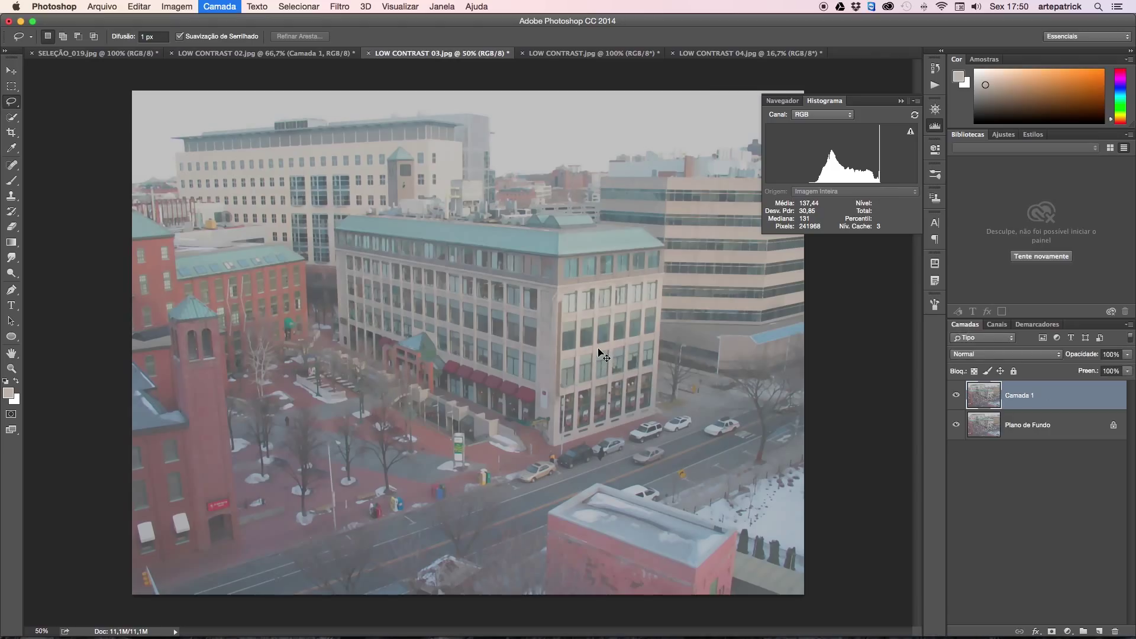
# Apply a Levels adjustment to the duplicated layer with black input 64 and white input 201.
pyautogui.hotkey('ctrl', 'l')
pyautogui.moveTo(764, 247); pyautogui.dragTo(654, 137)
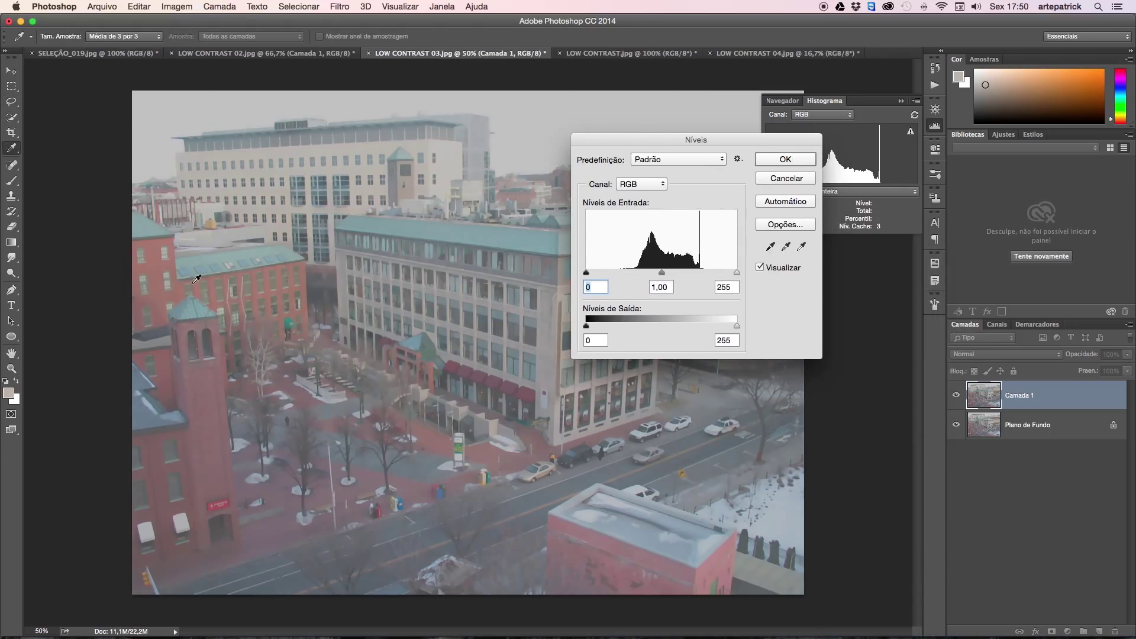
pyautogui.moveTo(635, 260); pyautogui.dragTo(704, 256)
pyautogui.moveTo(586, 273); pyautogui.dragTo(625, 274)
pyautogui.moveTo(737, 274); pyautogui.dragTo(704, 275)
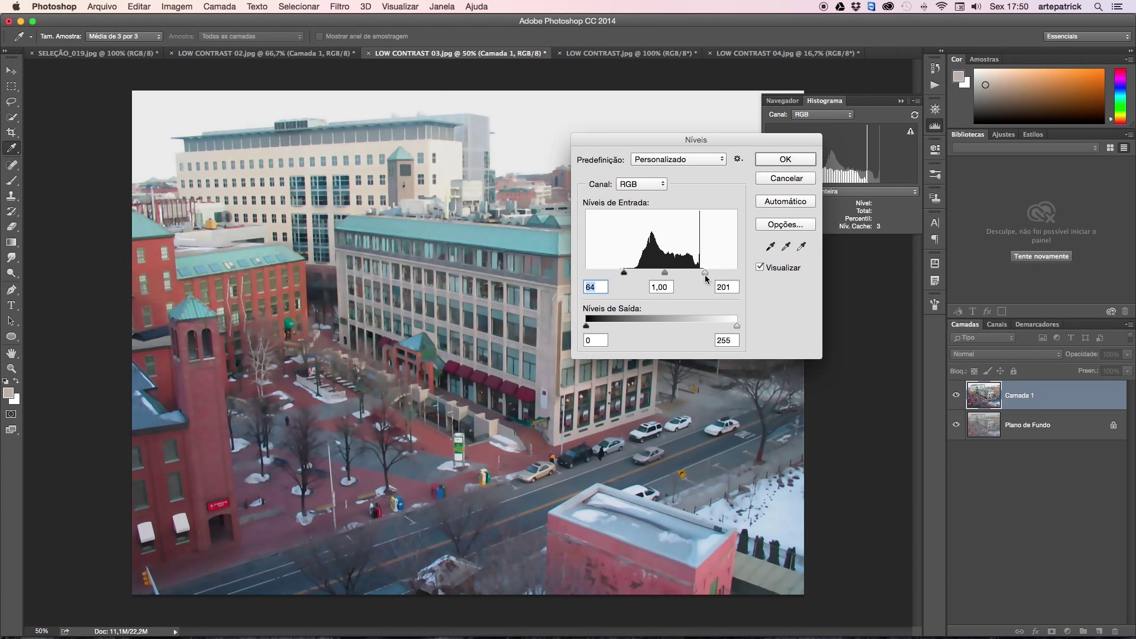
pyautogui.moveTo(717, 143); pyautogui.dragTo(965, 267)
pyautogui.click(1026, 278)
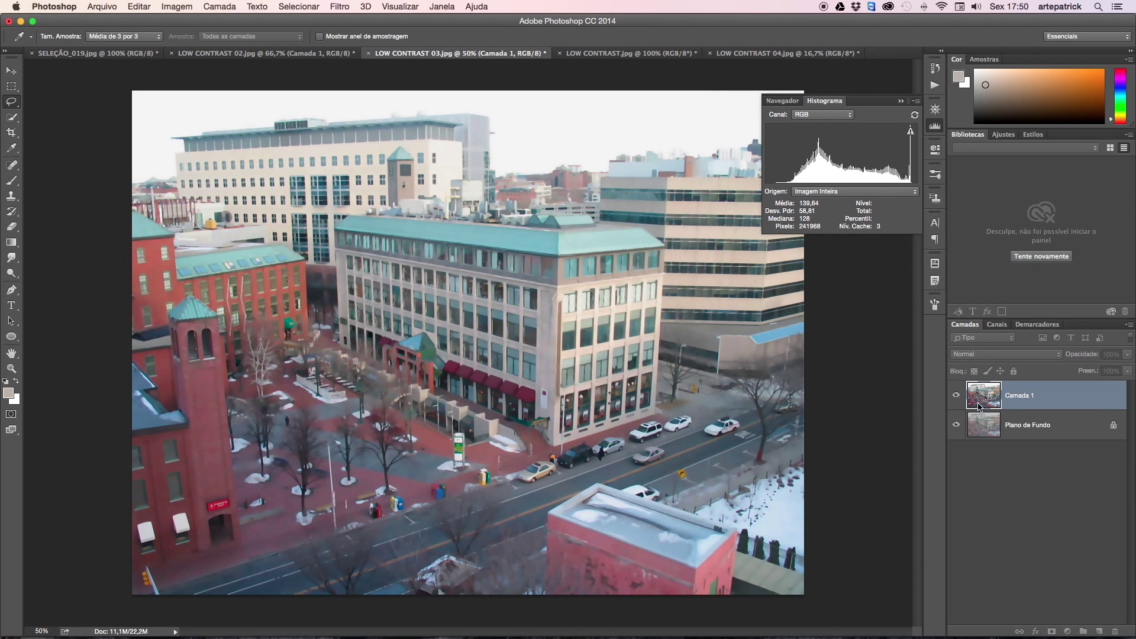
# Toggle the duplicated layer's visibility to compare before and after, then undo the Levels adjustment.
pyautogui.press('l')
pyautogui.click(956, 395)
pyautogui.click(956, 395)
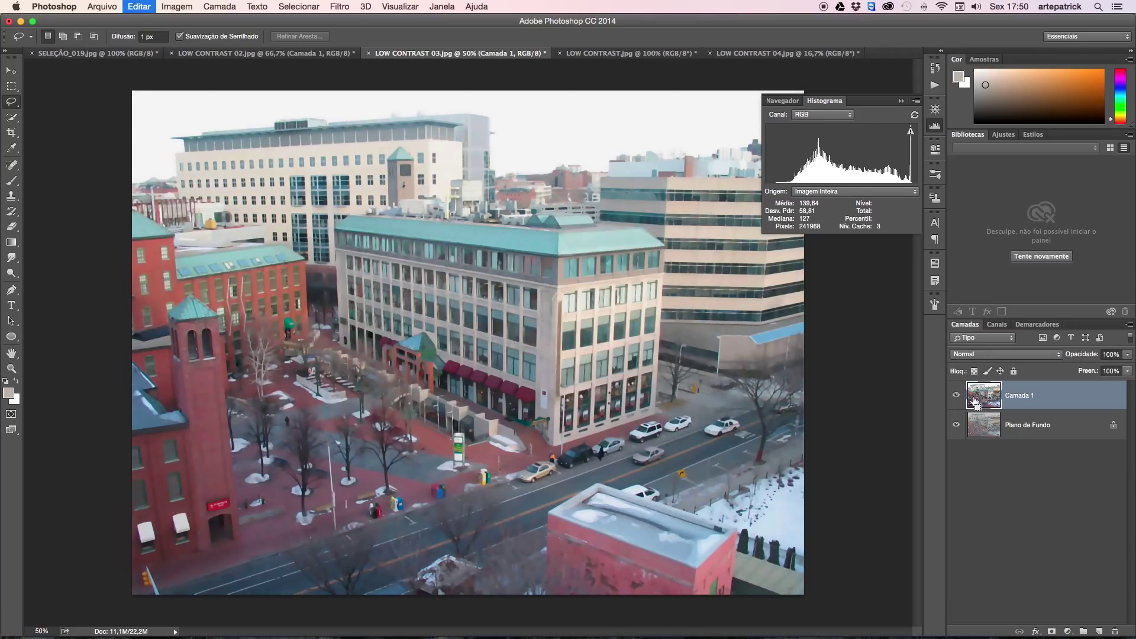
pyautogui.press('super+z')
# Preview Levels with black input 79 and white input 201, examine the refreshed histogram, and cancel.
pyautogui.press('super+l')
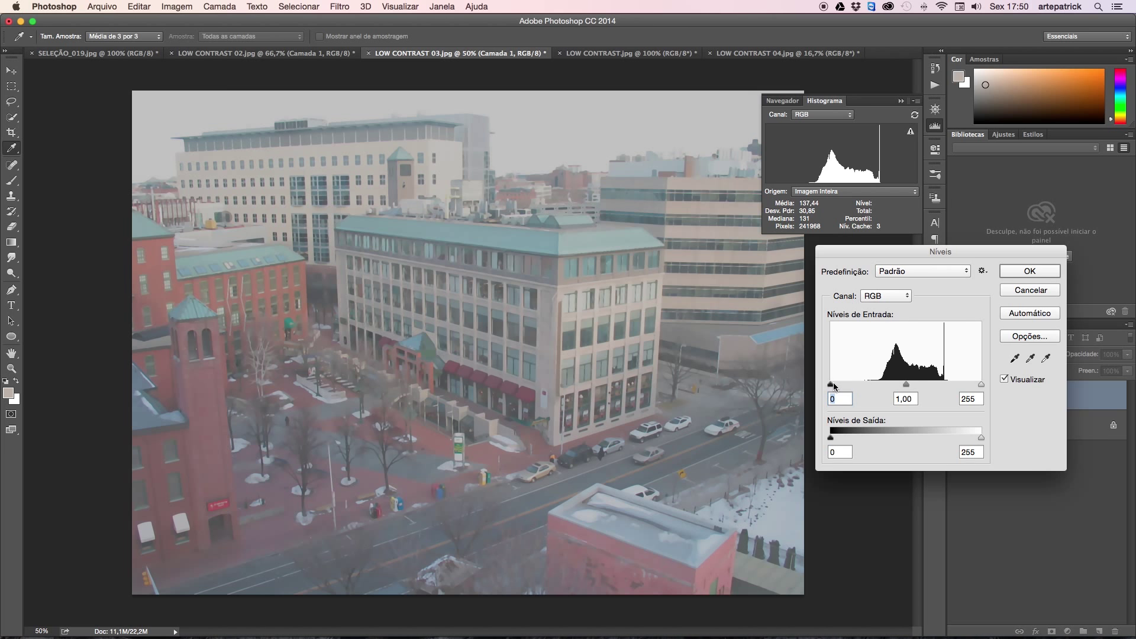
pyautogui.moveTo(832, 385); pyautogui.dragTo(877, 384)
pyautogui.moveTo(982, 384); pyautogui.dragTo(950, 384)
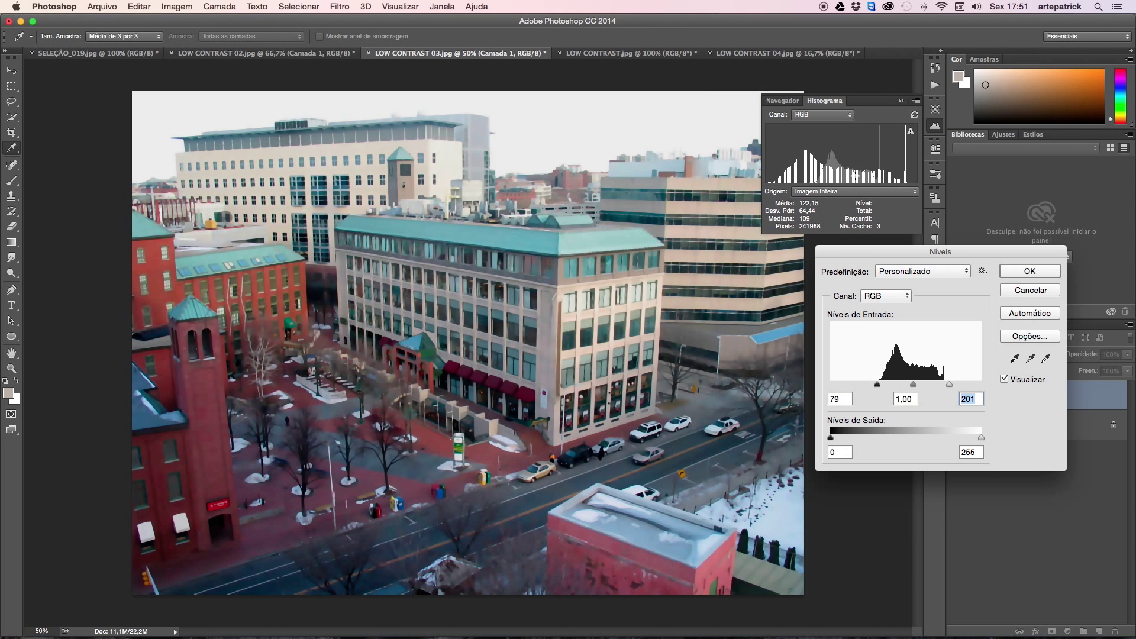
pyautogui.click(913, 130)
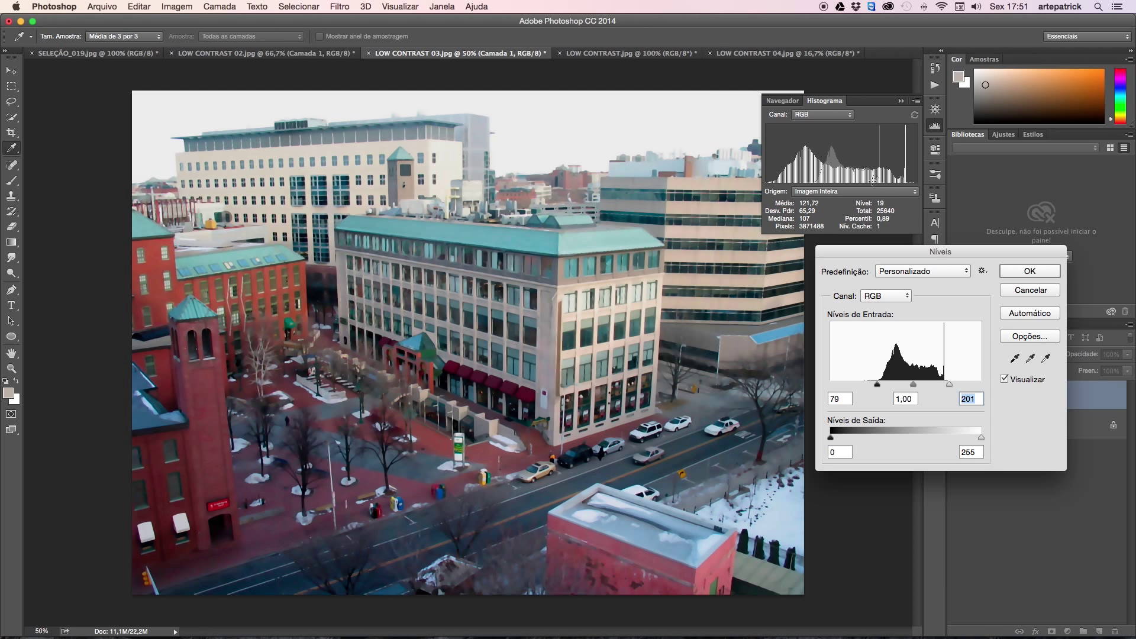
pyautogui.click(1031, 291)
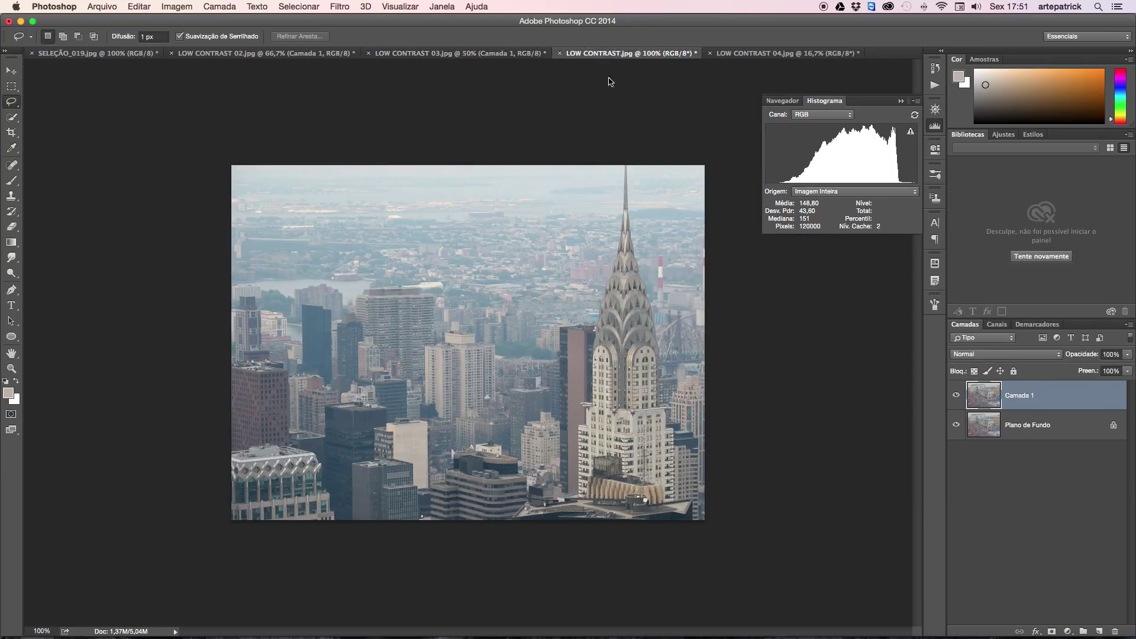
# Duplicate the background layer of LOW CONTRAST.jpg and load the saved PRIMEIRO PLANO selection on the copy.
pyautogui.click(1013, 406)
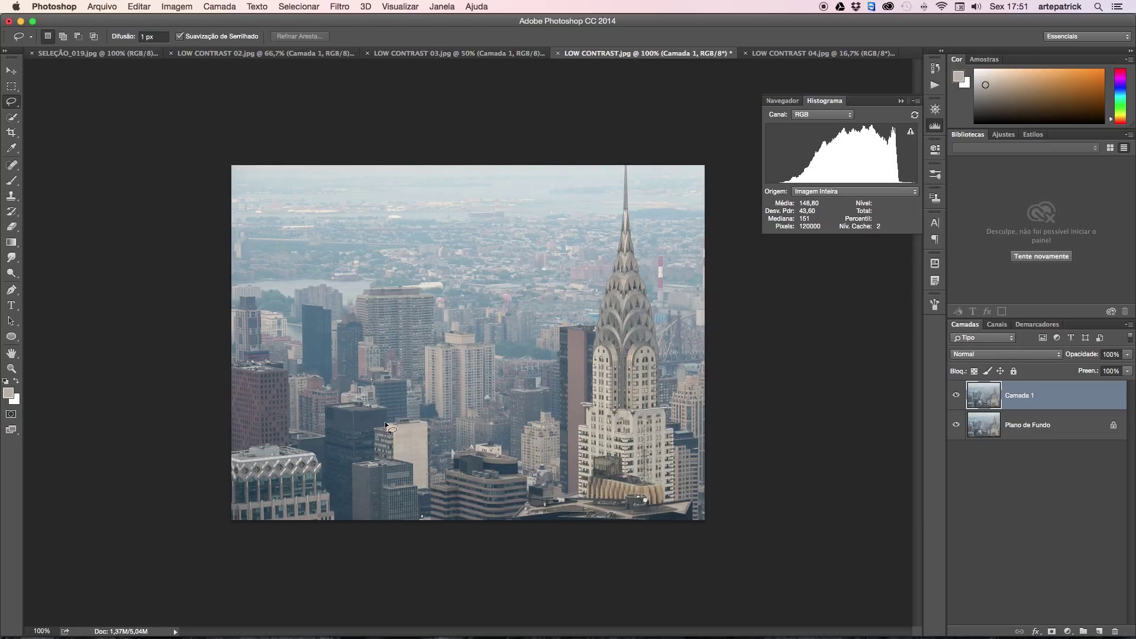
pyautogui.click(304, 7)
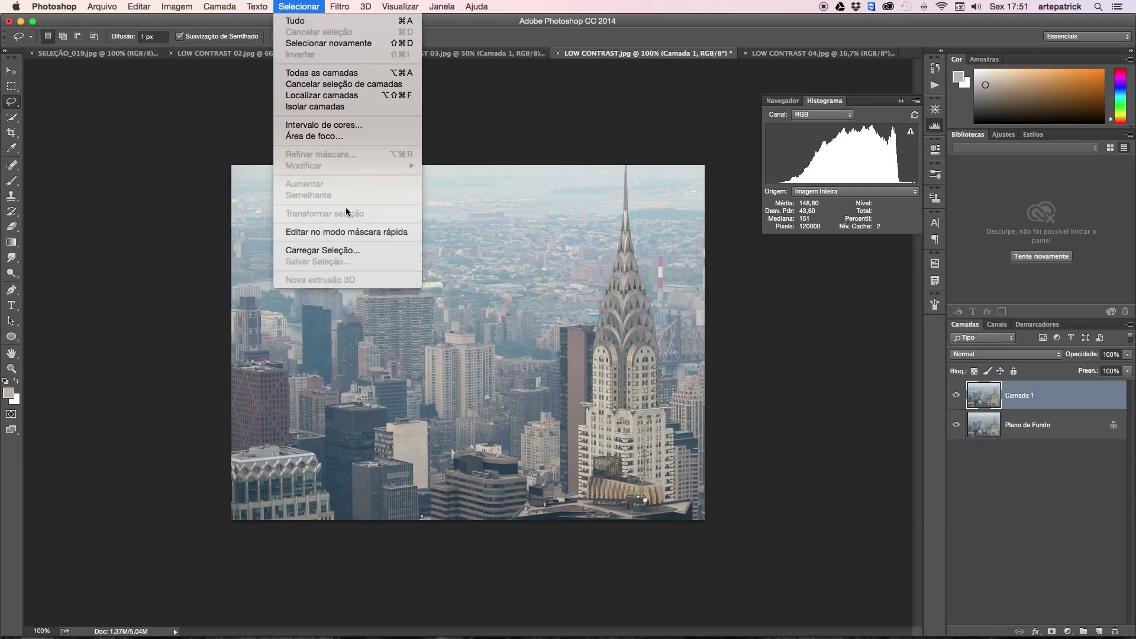
pyautogui.click(349, 250)
pyautogui.click(535, 278)
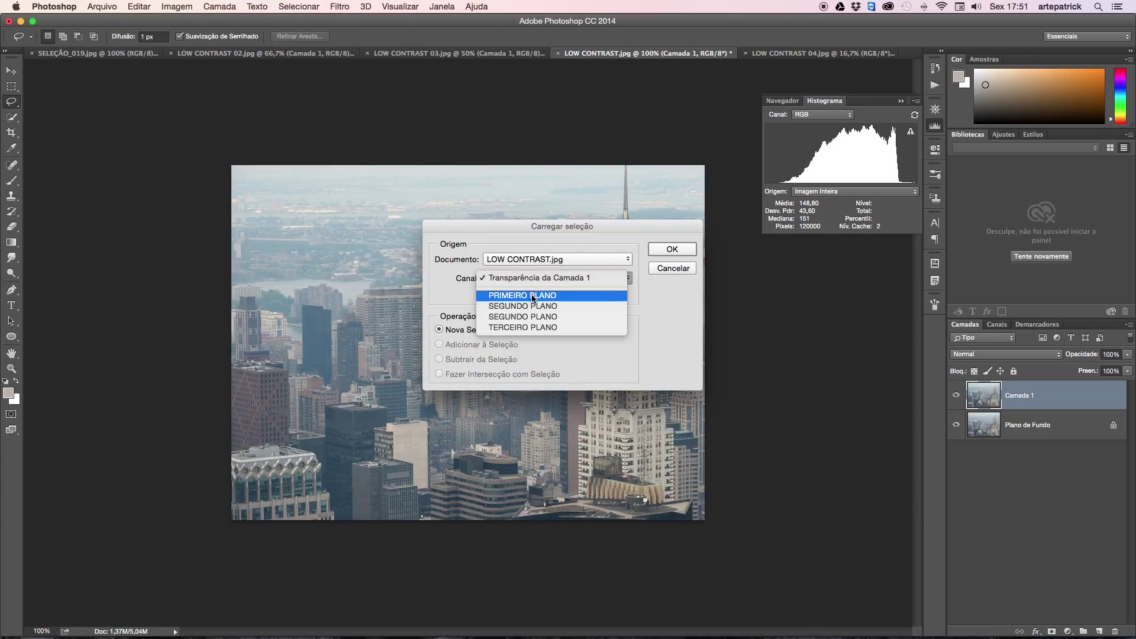
pyautogui.click(534, 296)
pyautogui.click(673, 248)
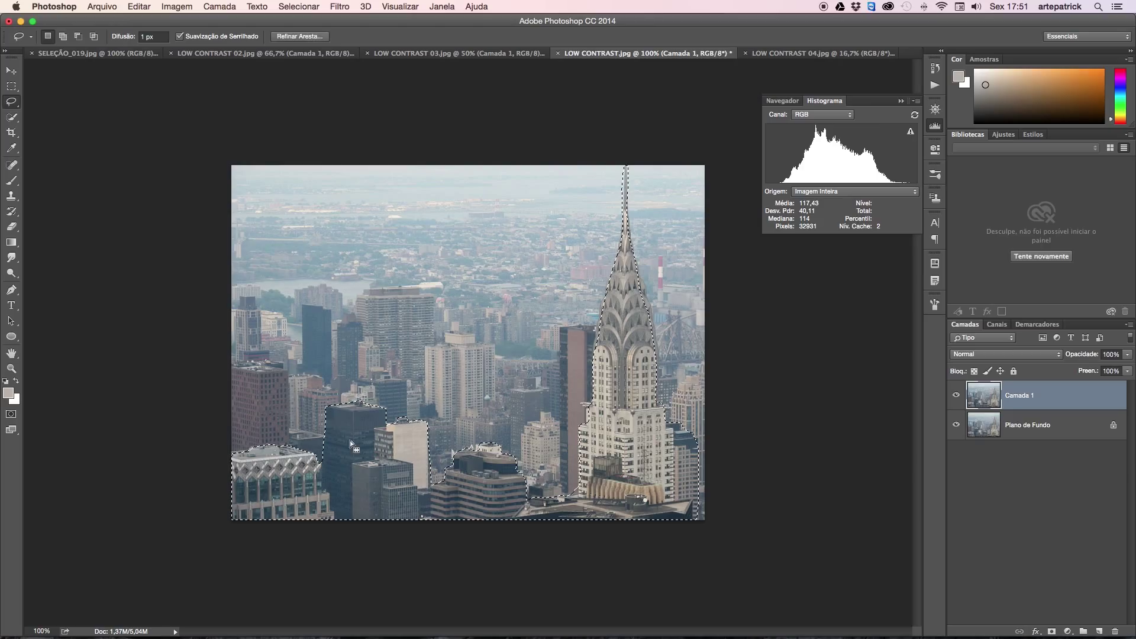
# Examine the shadow, midtone and highlight ranges in the histogram of the foreground selection.
pyautogui.moveTo(797, 172)
pyautogui.moveTo(786, 173); pyautogui.dragTo(885, 172)
pyautogui.moveTo(899, 171); pyautogui.dragTo(917, 172)
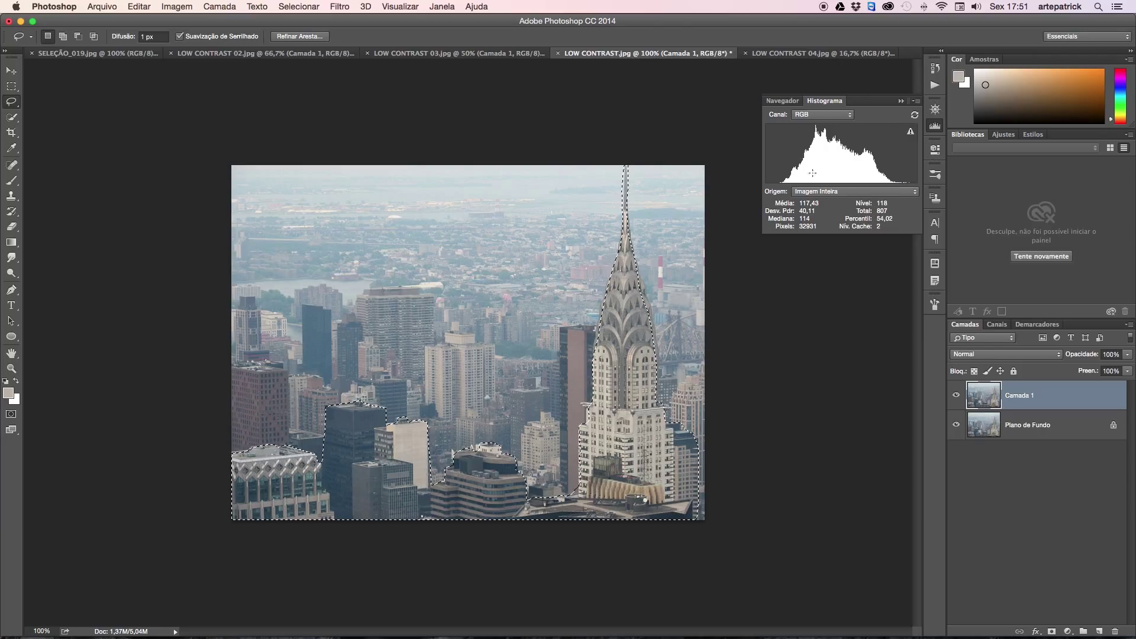
pyautogui.moveTo(783, 173); pyautogui.dragTo(747, 178)
pyautogui.moveTo(895, 171); pyautogui.dragTo(924, 171)
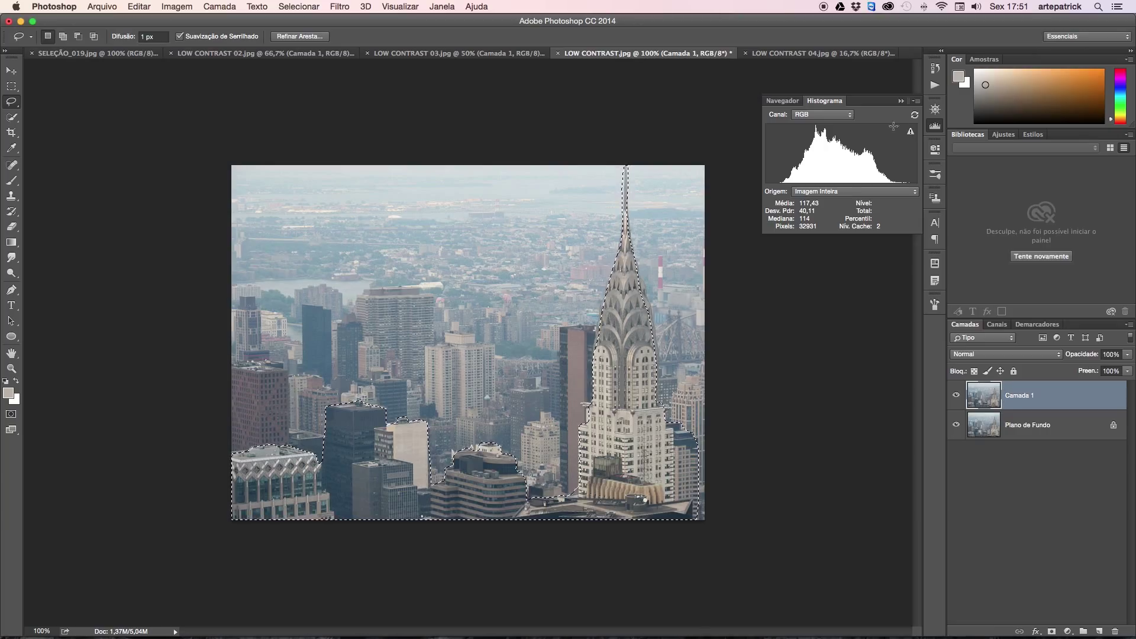
pyautogui.moveTo(892, 154); pyautogui.dragTo(917, 154)
pyautogui.moveTo(789, 153); pyautogui.dragTo(896, 155)
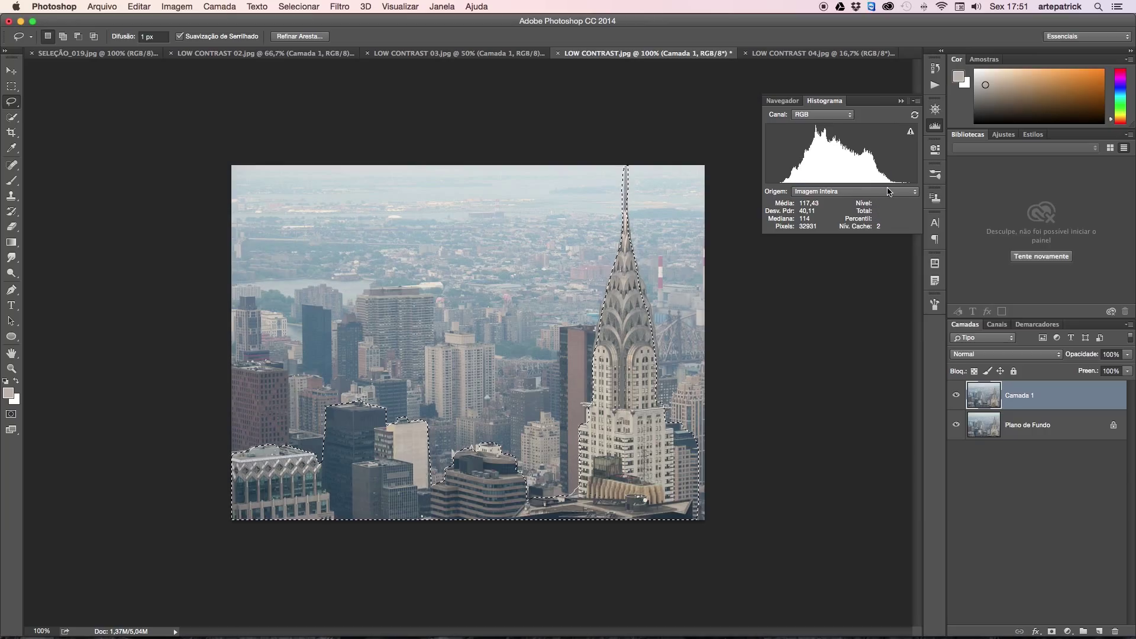
# Load the second of the two saved SEGUNDO PLANO selections as a new selection.
pyautogui.click(298, 7)
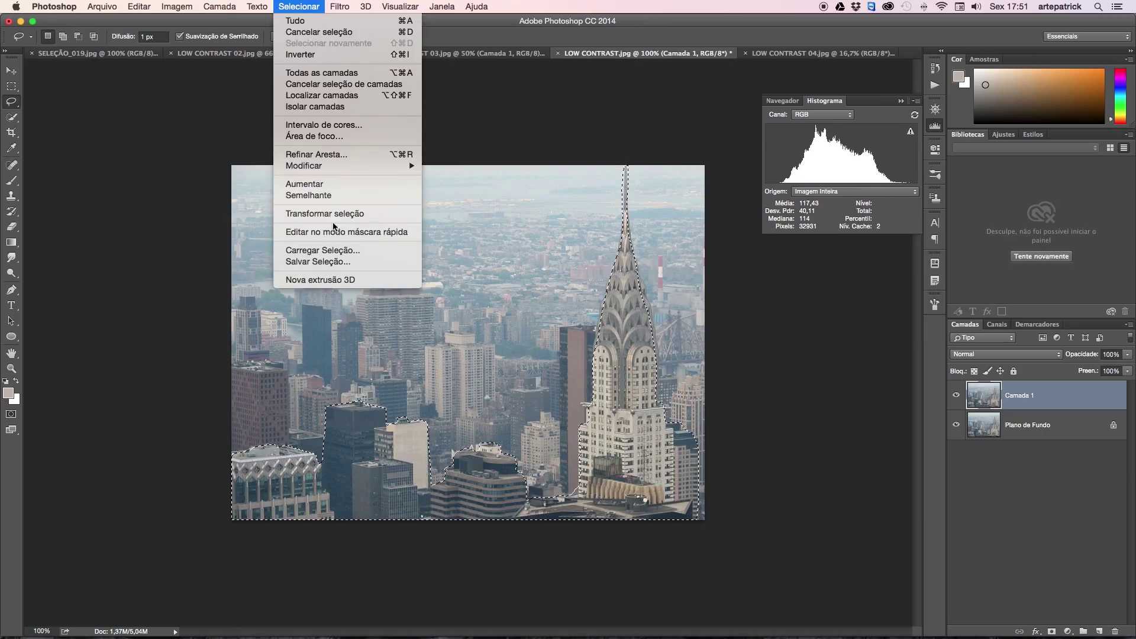
pyautogui.click(332, 250)
pyautogui.click(516, 282)
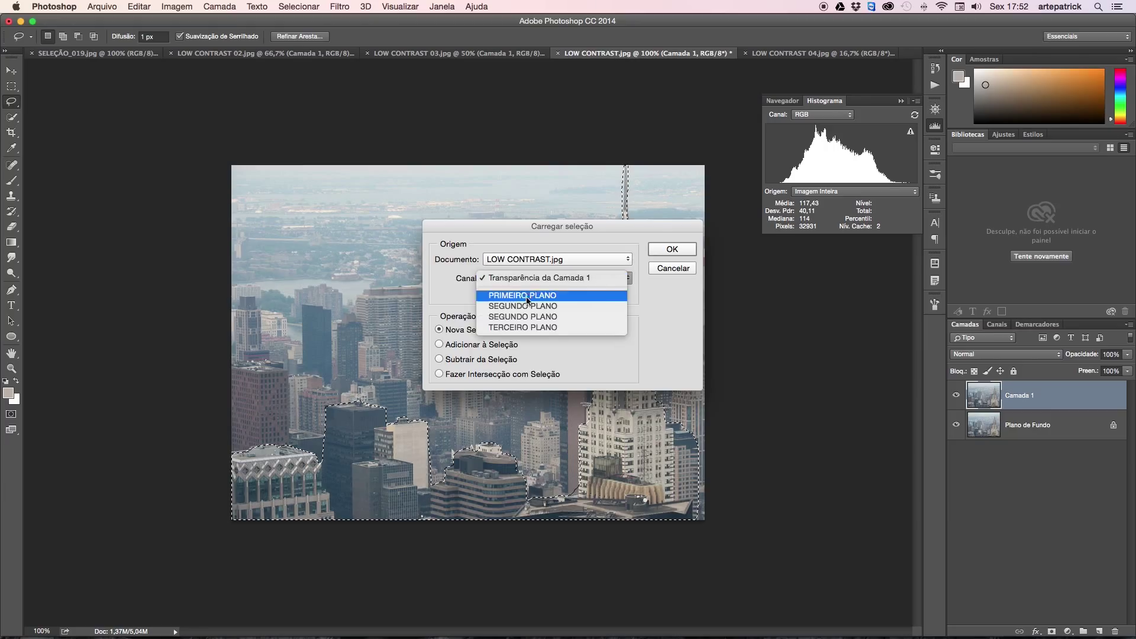
pyautogui.click(521, 317)
pyautogui.click(657, 249)
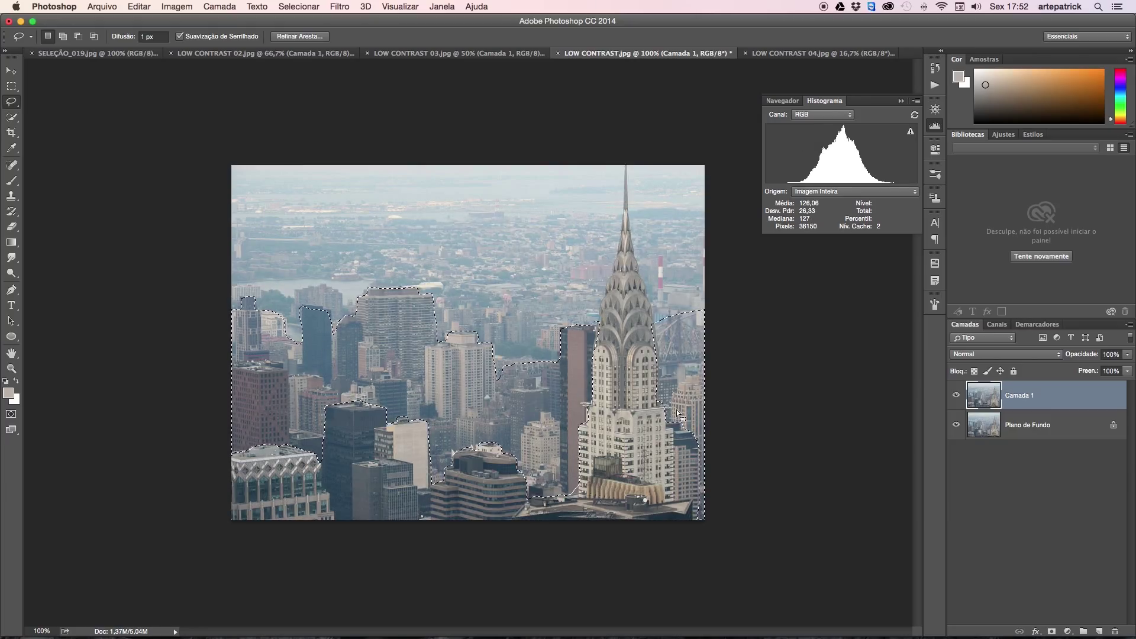
# Examine the shadow, highlight and midtone ranges in the histogram of the middle-ground selection.
pyautogui.moveTo(804, 167); pyautogui.dragTo(750, 169)
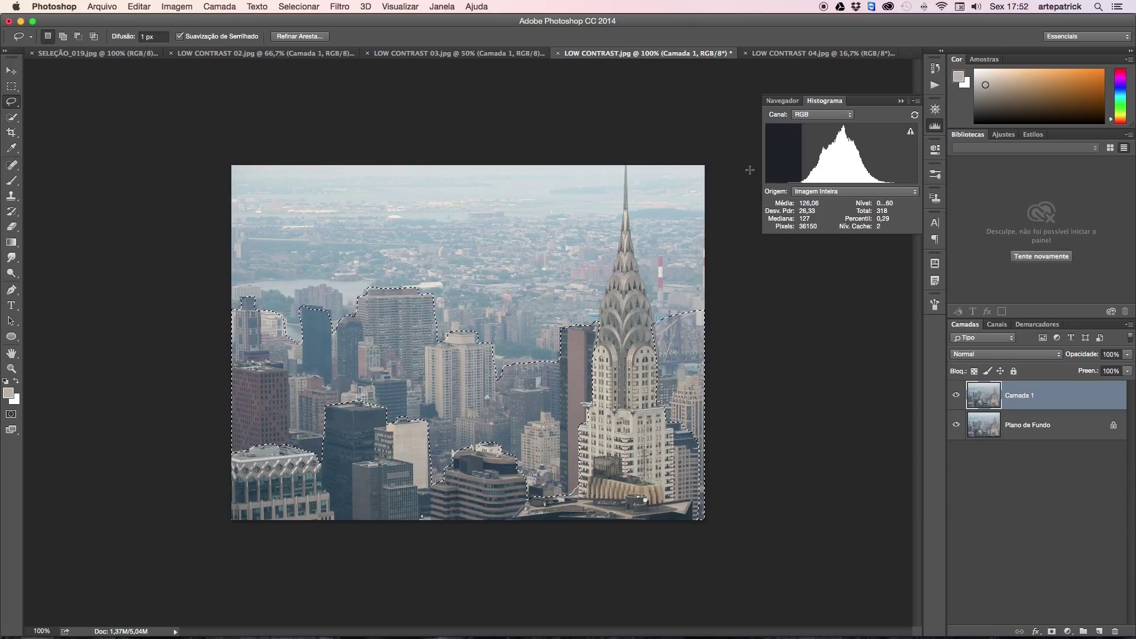
pyautogui.moveTo(881, 167); pyautogui.dragTo(944, 169)
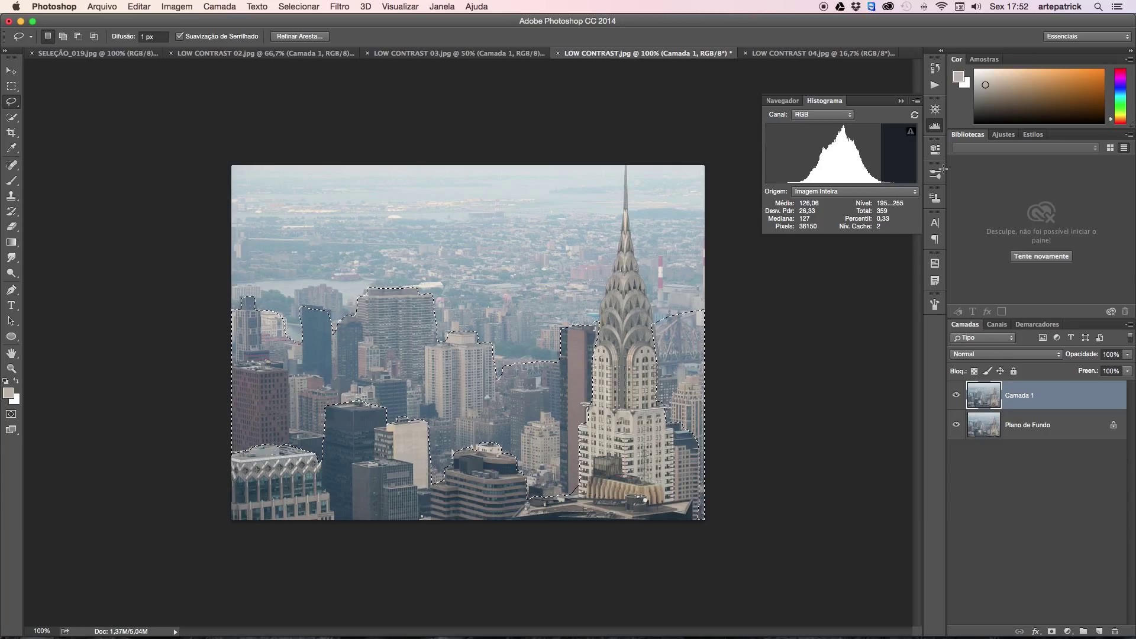
pyautogui.moveTo(805, 168); pyautogui.dragTo(880, 166)
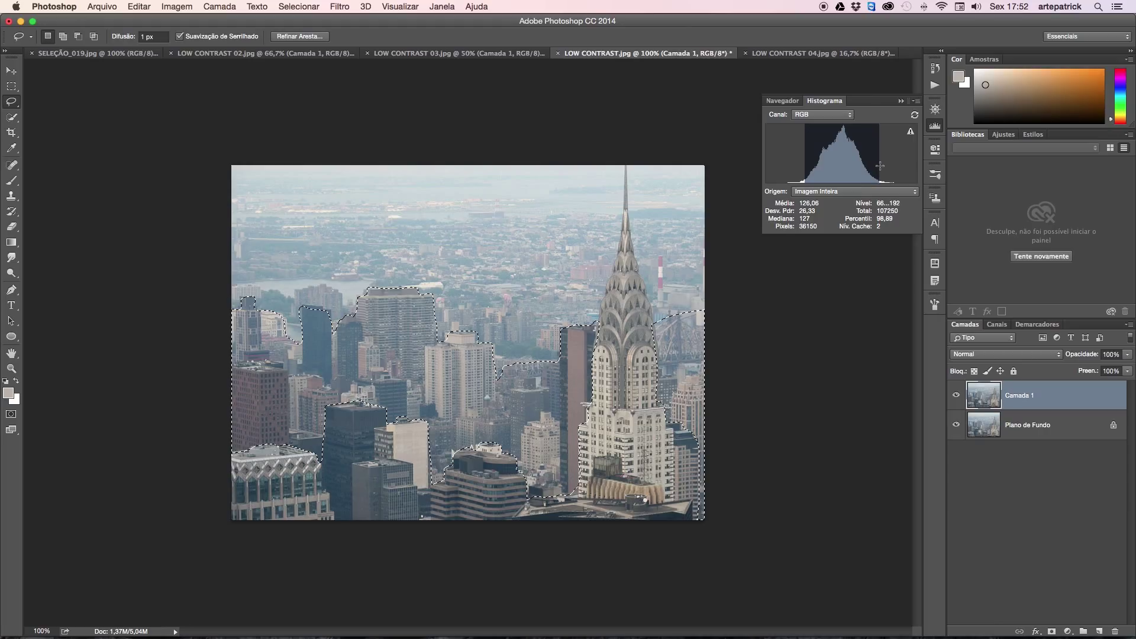
pyautogui.moveTo(881, 165); pyautogui.dragTo(880, 166)
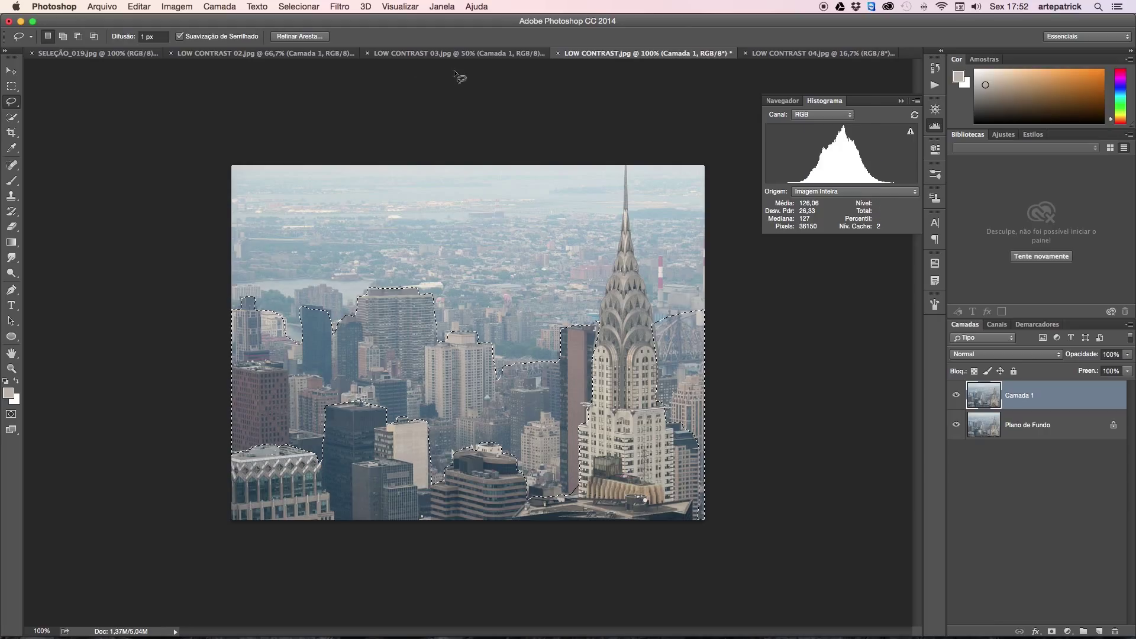
# Load the saved TERCEIRO PLANO selection and inspect the shadow range of its histogram.
pyautogui.click(299, 6)
pyautogui.click(341, 251)
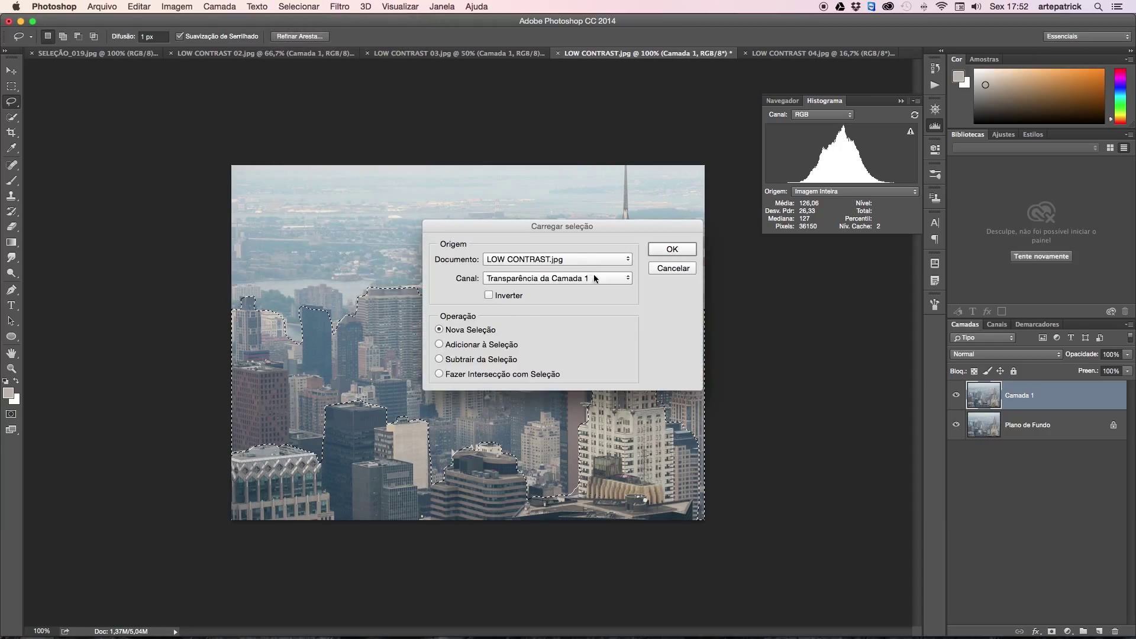
pyautogui.click(595, 278)
pyautogui.click(549, 328)
pyautogui.press('Return')
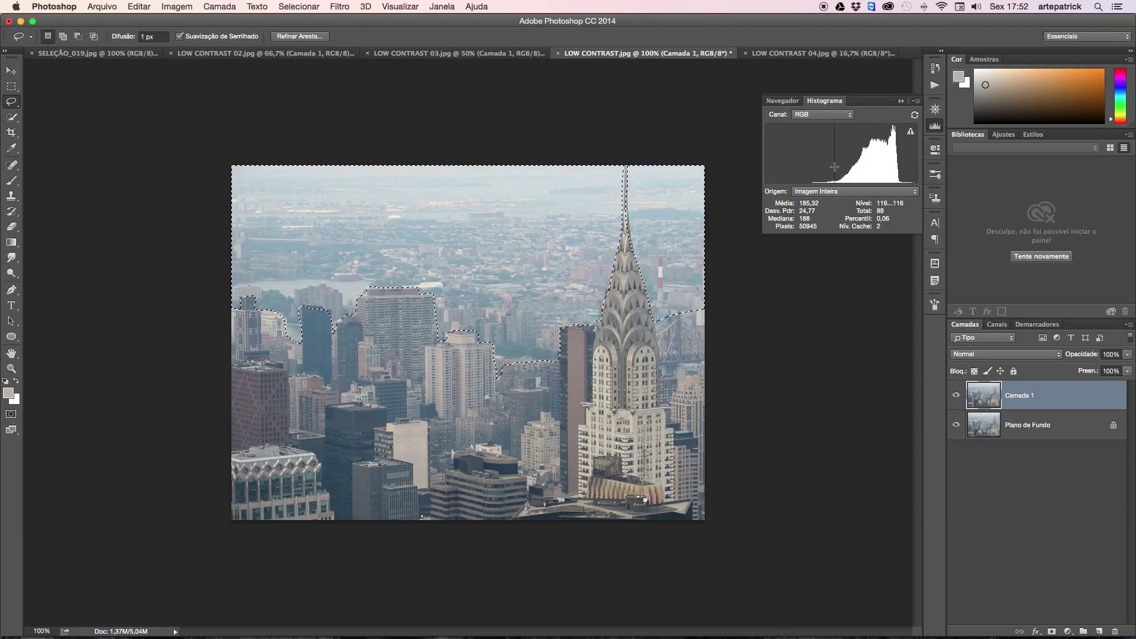
pyautogui.moveTo(834, 167); pyautogui.dragTo(749, 168)
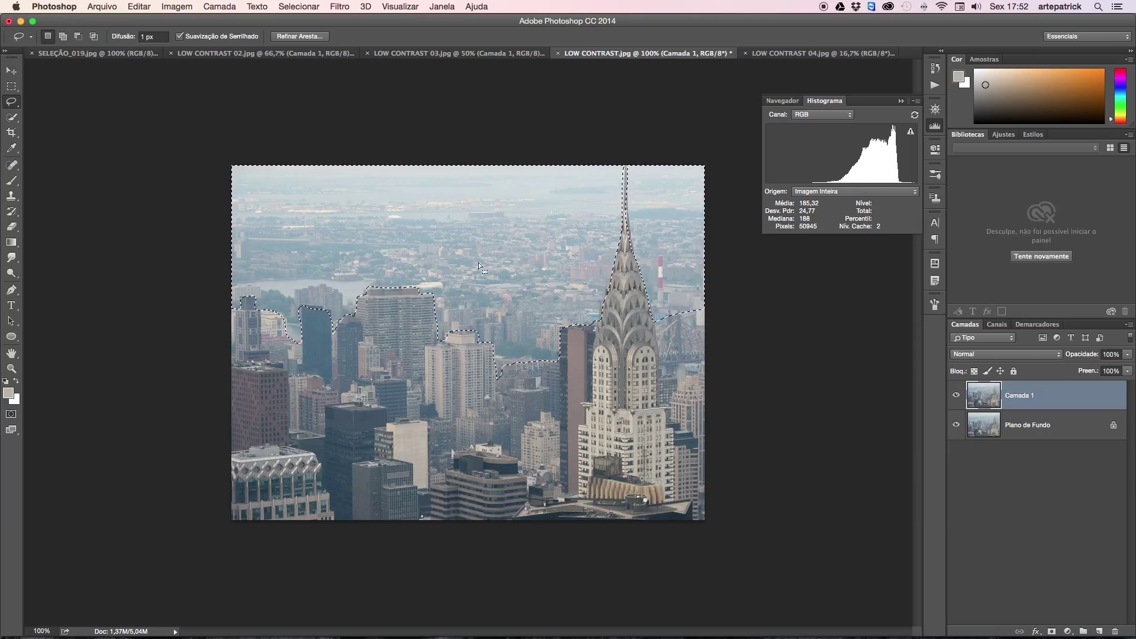
# Set the RGB Levels of the selected distant background to black input 100 and white input 230.
pyautogui.press('super+l')
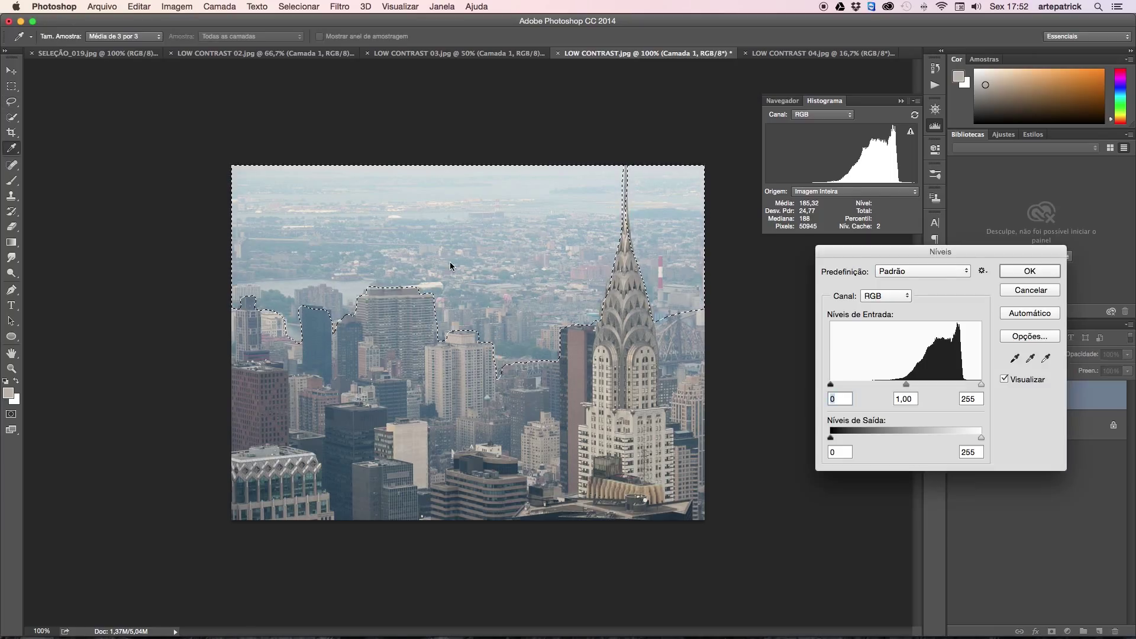
pyautogui.moveTo(831, 386); pyautogui.dragTo(889, 386)
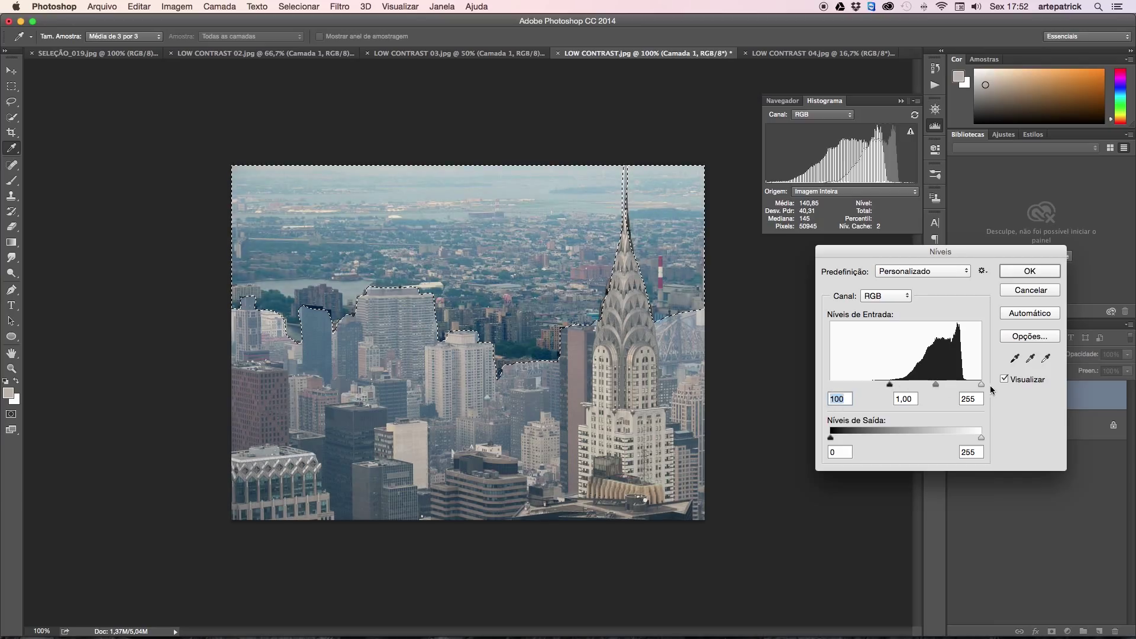
pyautogui.moveTo(971, 389); pyautogui.dragTo(968, 390)
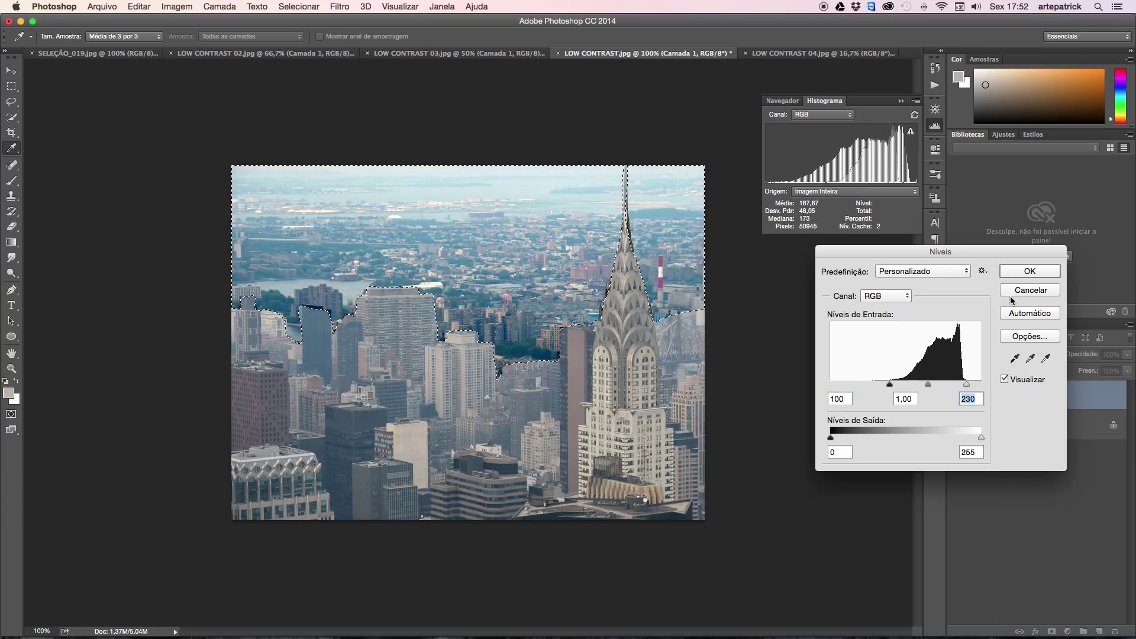
# Set the blue channel's midtone input to 0.87 and apply the Levels adjustment to the selected background.
pyautogui.click(913, 303)
pyautogui.click(903, 329)
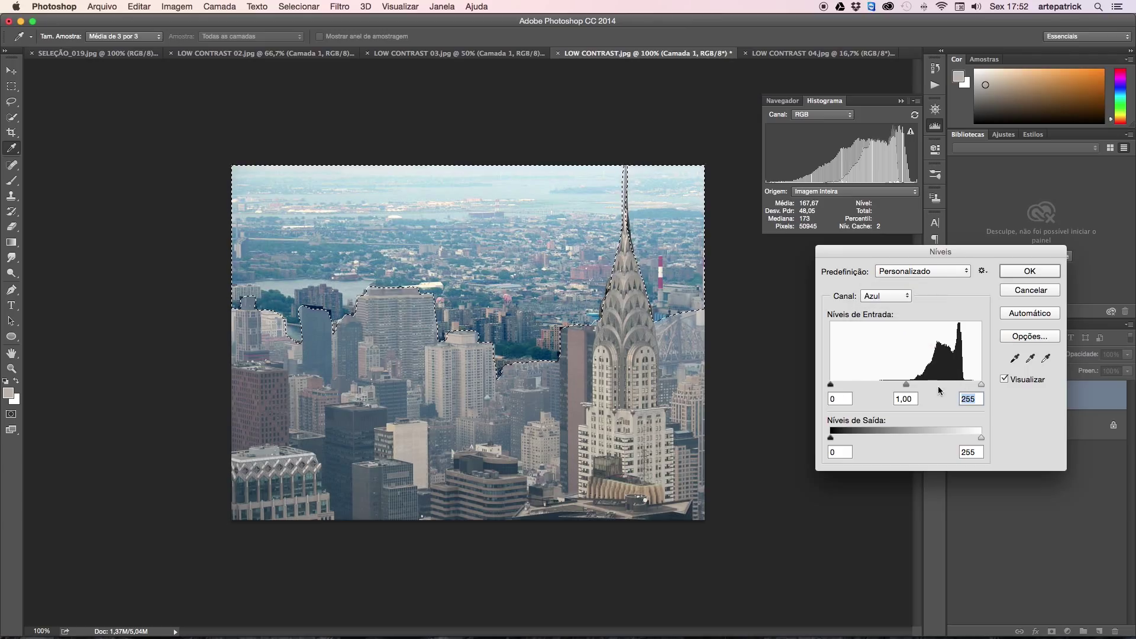
pyautogui.moveTo(913, 389); pyautogui.dragTo(912, 389)
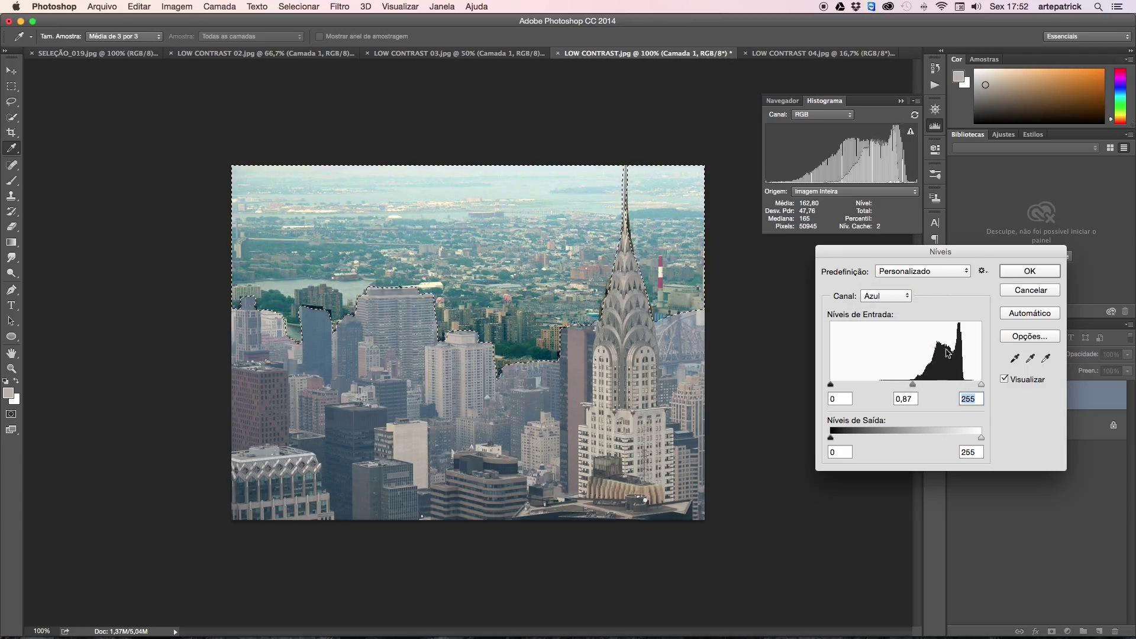
pyautogui.click(1029, 271)
pyautogui.press('l')
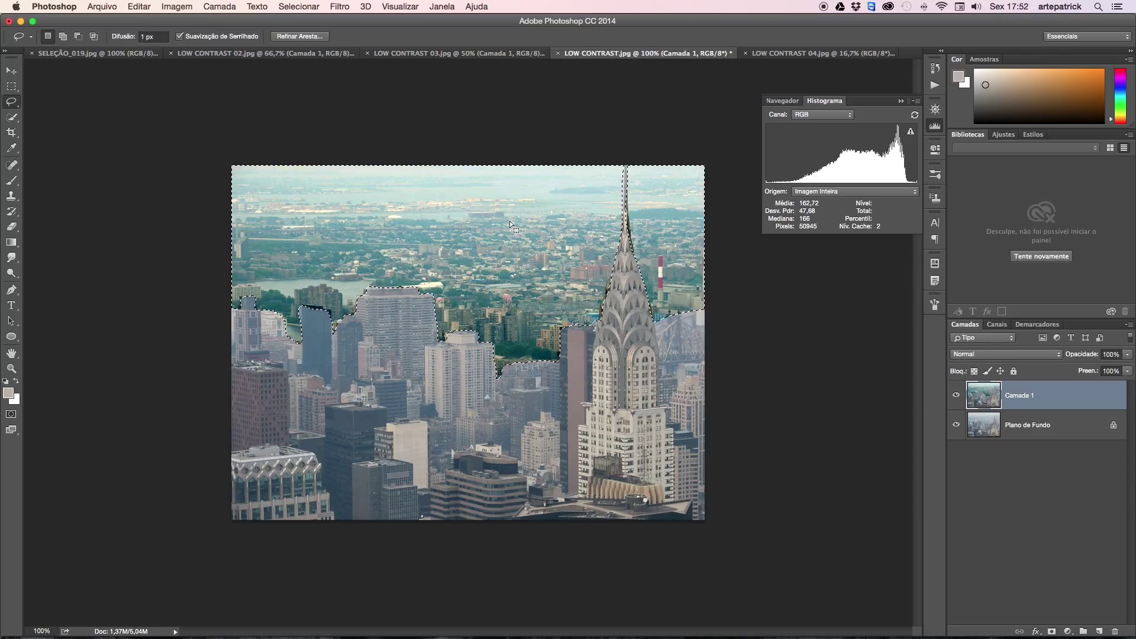
# Deselect the background area, then refresh and examine the whole image's histogram.
pyautogui.press('super+d')
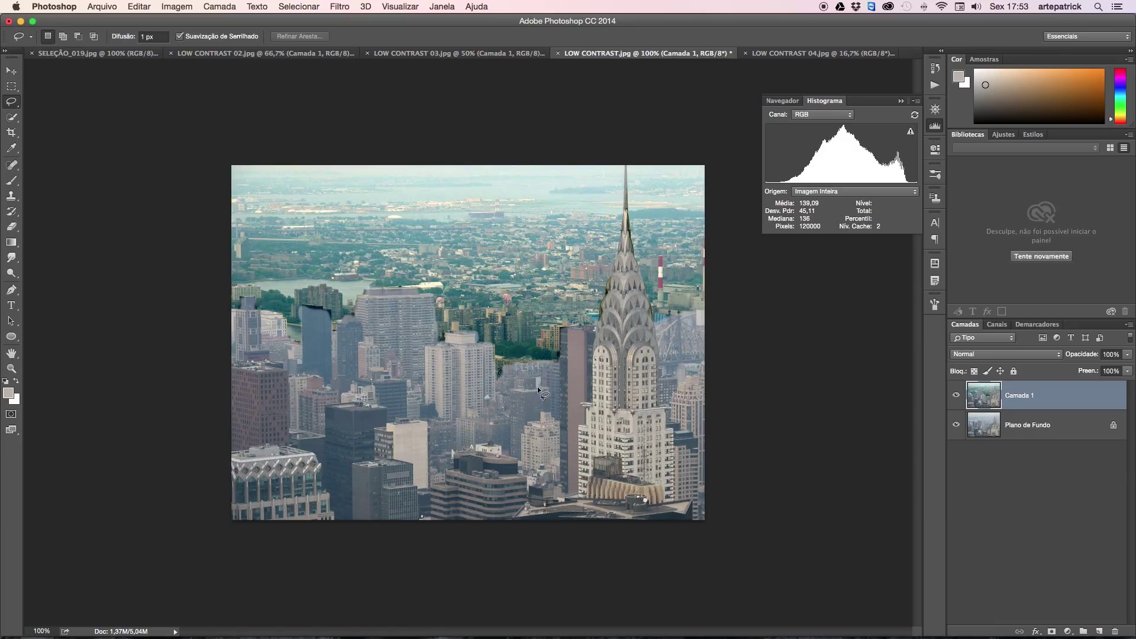
pyautogui.moveTo(834, 157); pyautogui.dragTo(909, 145)
pyautogui.click(911, 132)
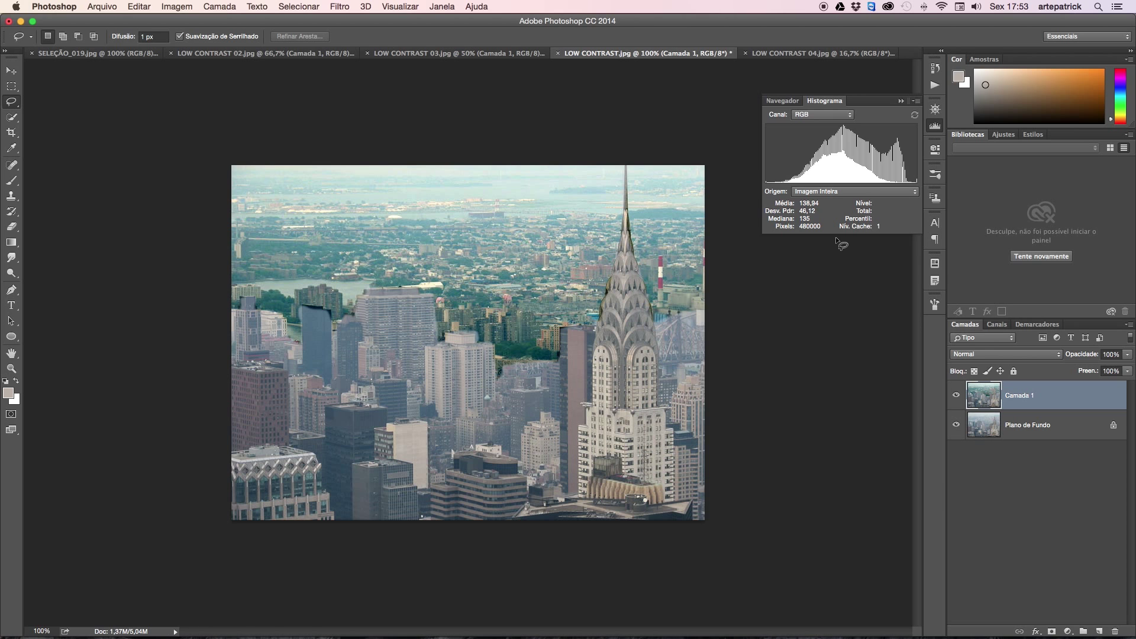
# Switch to Firefox and look through the Photoshop tutorials channel page on YouTube.
pyautogui.press('super+Tab')
pyautogui.press('super+Tab')
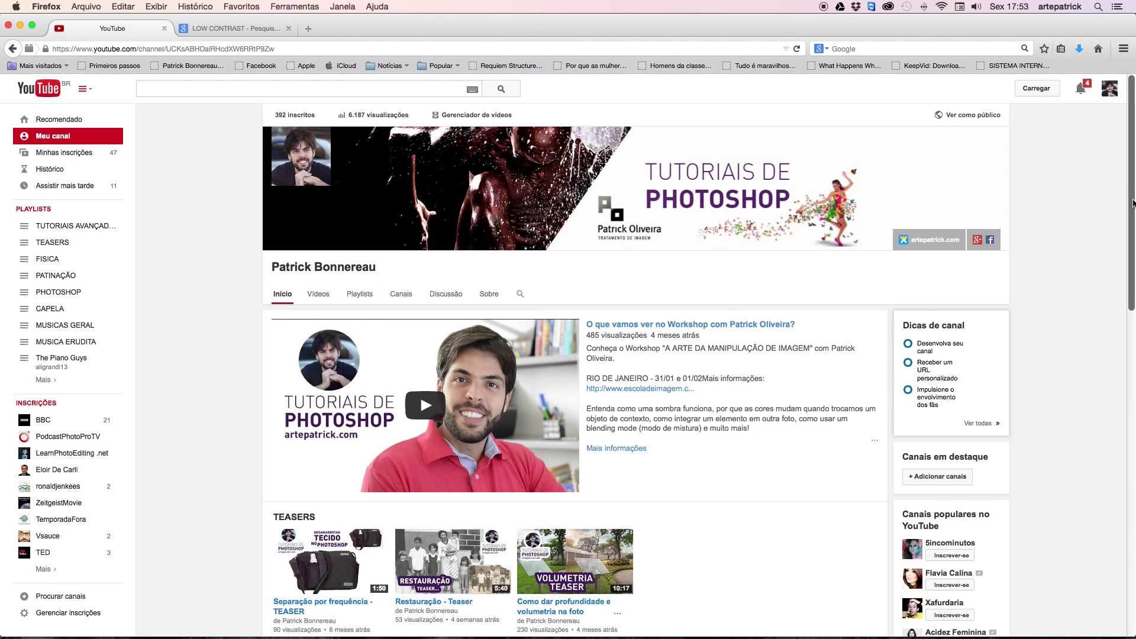
pyautogui.moveTo(1132, 206); pyautogui.dragTo(1093, 447)
pyautogui.moveTo(1135, 370); pyautogui.dragTo(1134, 110)
pyautogui.scroll(-4, 298, 445)
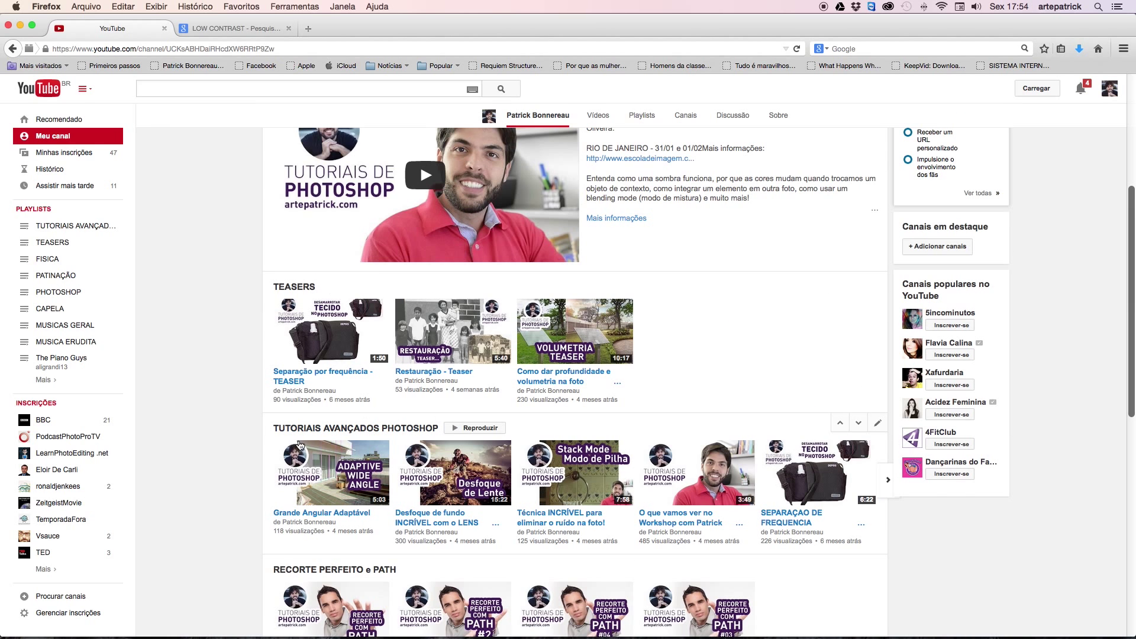
pyautogui.scroll(4, 282, 427)
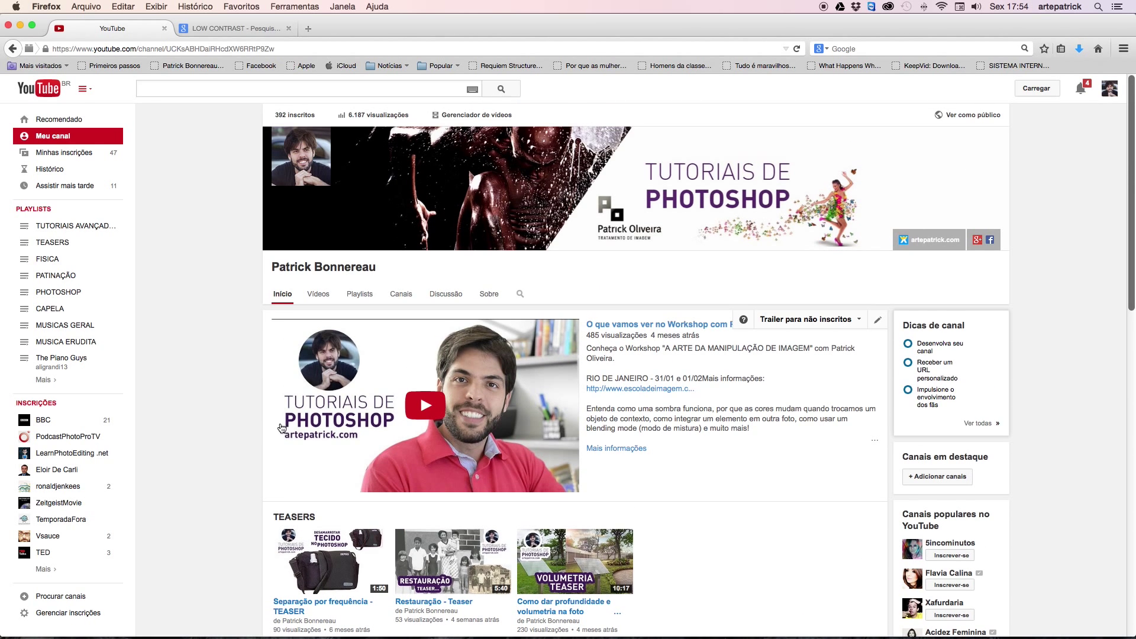